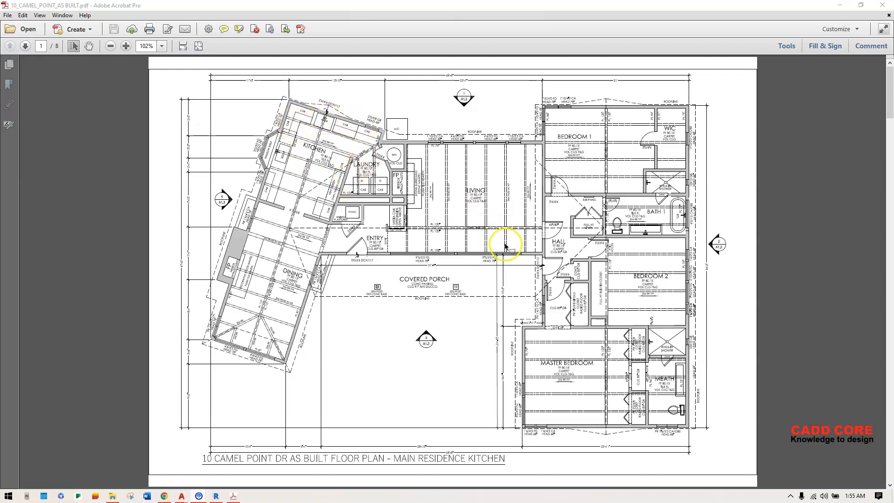
# Step: Review the as-built floor plan PDF pages, from the main residence through the kitchen and bath plans to the garage plan
pyautogui.scroll(-15, 505, 246)
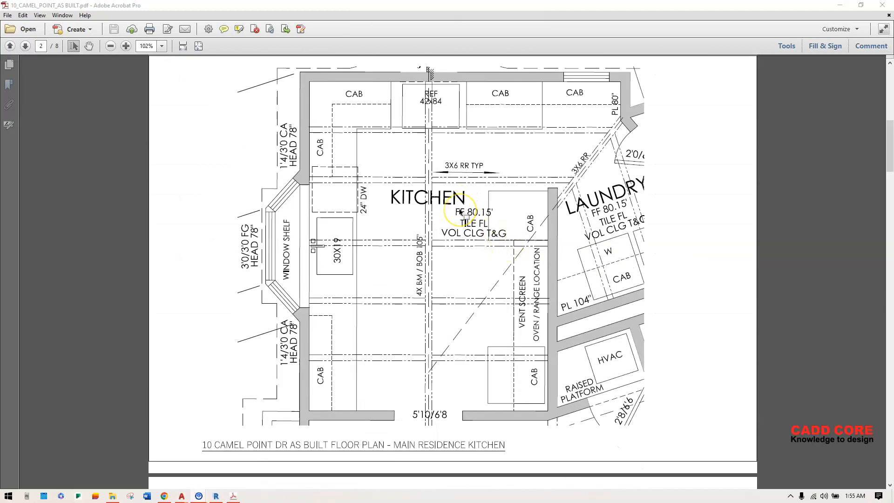
pyautogui.scroll(-15, 460, 251)
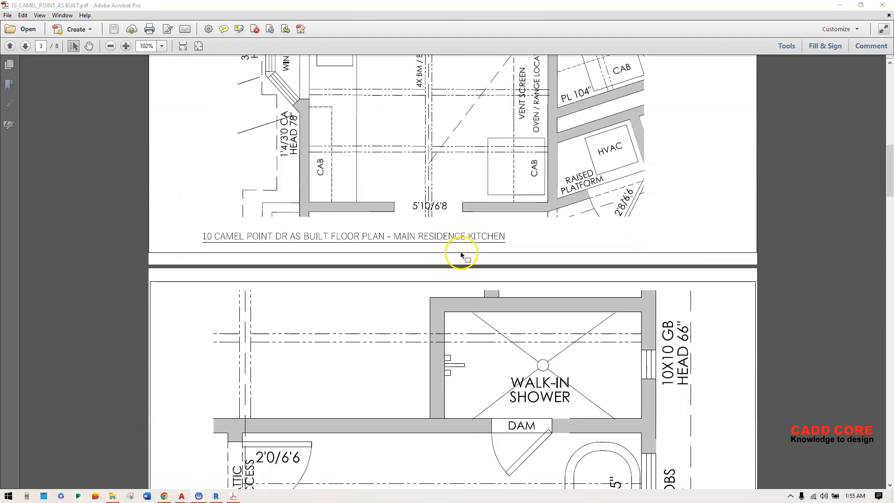
pyautogui.keyDown('ctrl'); pyautogui.scroll(-2, 471, 242); pyautogui.keyUp('ctrl')
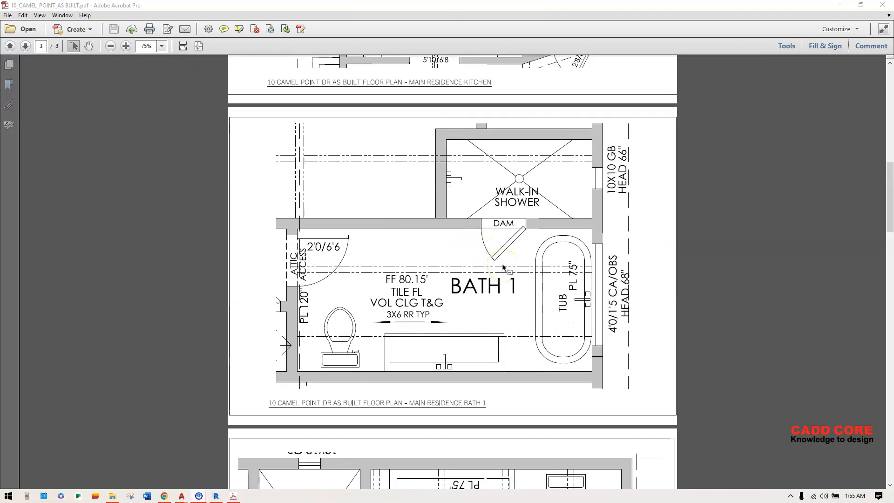
pyautogui.scroll(5, 503, 267)
pyautogui.scroll(-10, 503, 266)
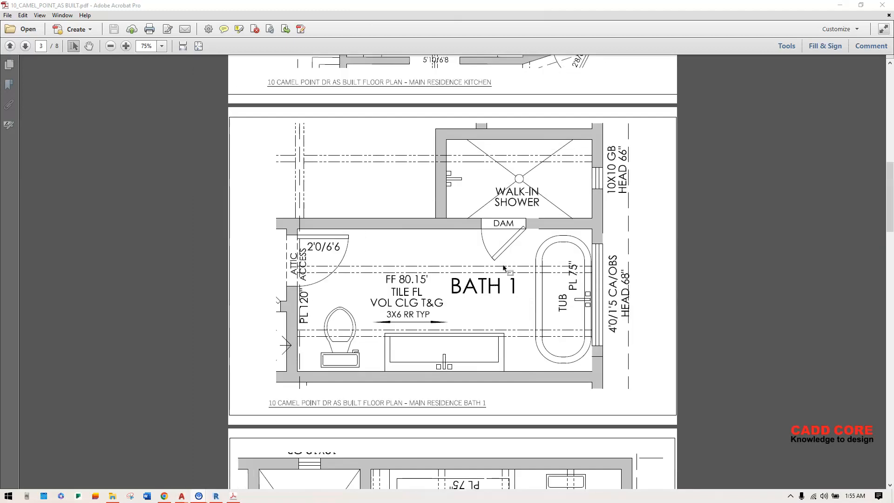
pyautogui.scroll(-10, 504, 267)
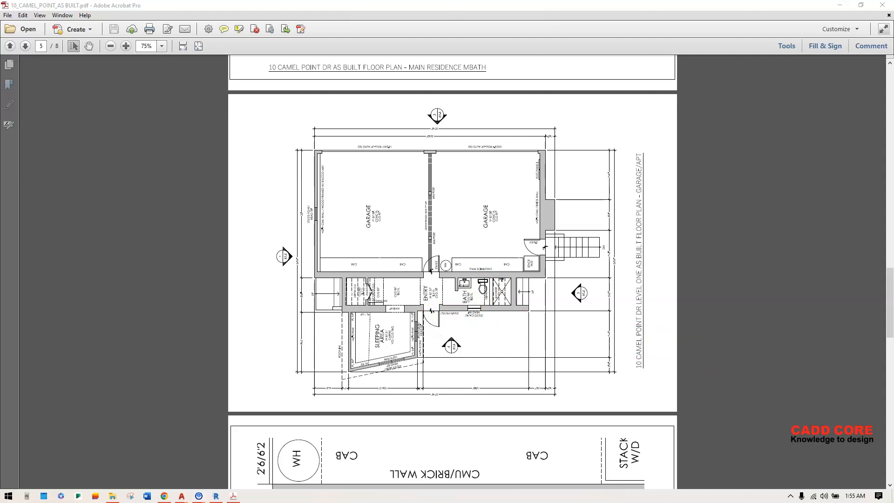
# Step: Switch to the AutoCAD drawing and inspect the main residence sheet on Layout1, entering and leaving its viewport
pyautogui.hotkey('alt', 'Tab')
pyautogui.moveTo(545, 277); pyautogui.dragTo(515, 275, button='middle')
pyautogui.doubleClick(333, 269)
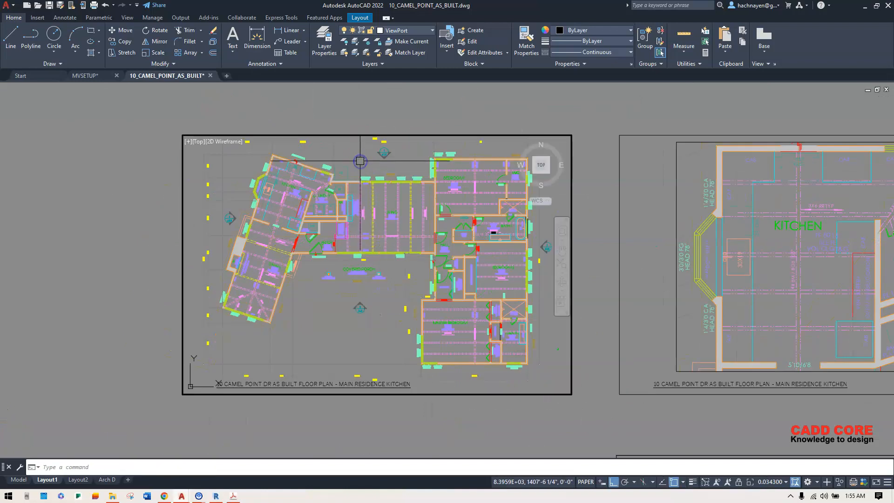
pyautogui.doubleClick(600, 207)
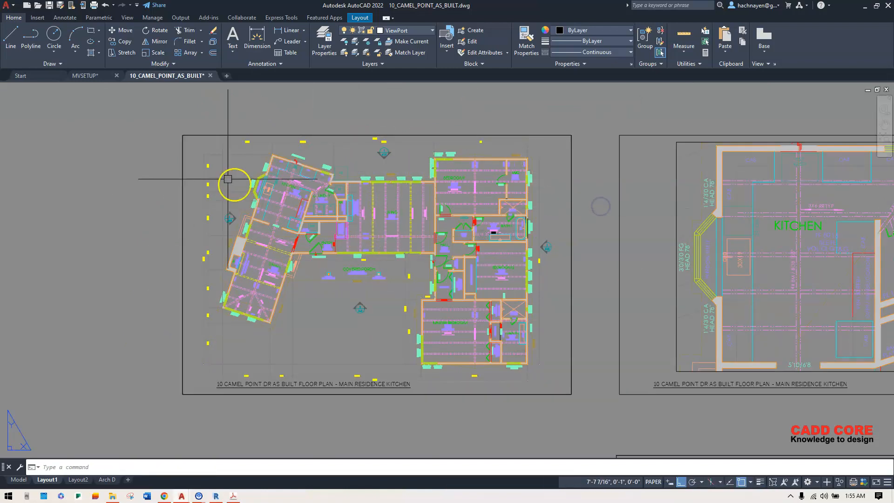
pyautogui.scroll(4, 263, 168)
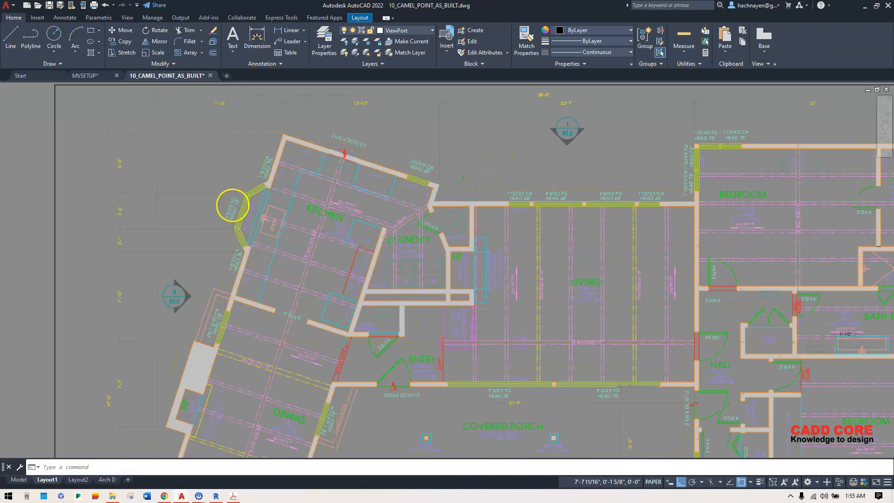
pyautogui.scroll(-4, 232, 207)
pyautogui.moveTo(578, 237); pyautogui.dragTo(304, 237, button='middle')
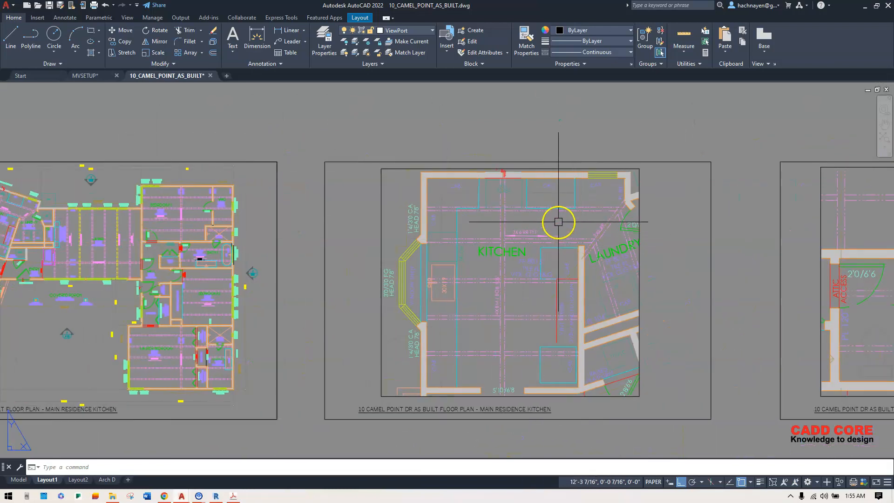
# Step: Zoom out inside the kitchen sheet's viewport to show the rotated main residence plan, and return to paper space
pyautogui.doubleClick(560, 221)
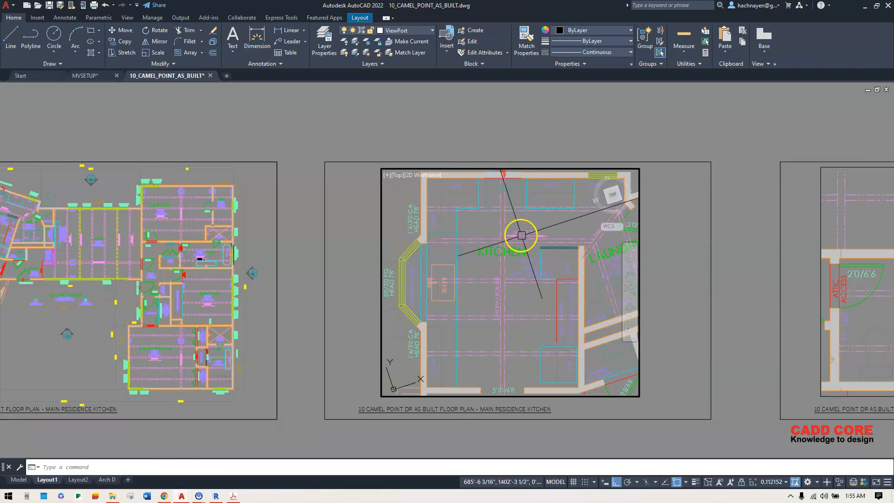
pyautogui.scroll(-2, 521, 235)
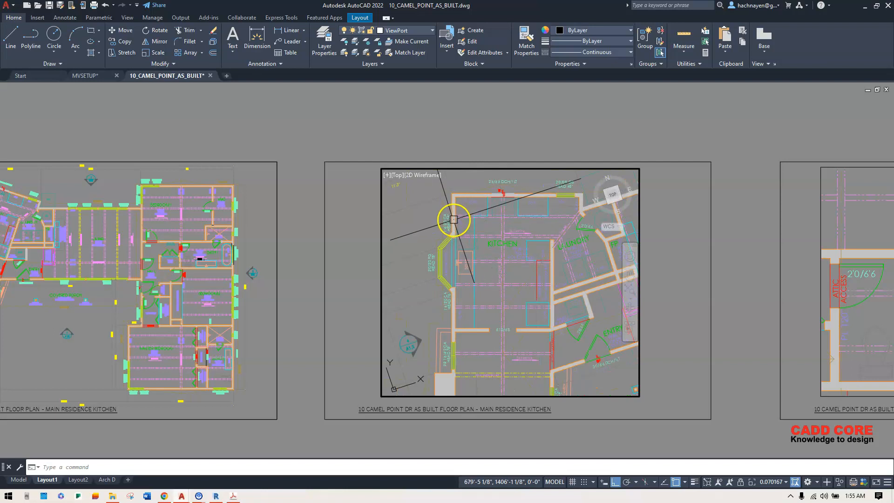
pyautogui.scroll(1, 538, 225)
pyautogui.scroll(-3, 444, 229)
pyautogui.moveTo(513, 247); pyautogui.dragTo(480, 258, button='middle')
pyautogui.scroll(-2, 502, 250)
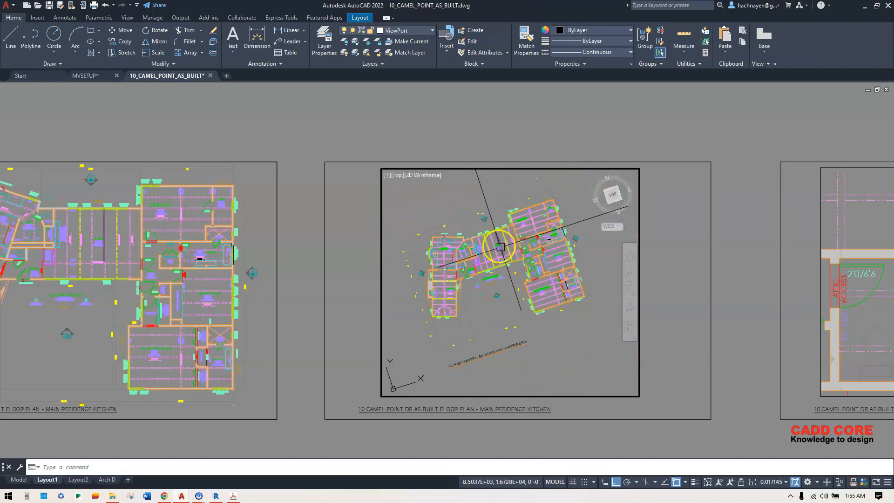
pyautogui.scroll(2, 468, 241)
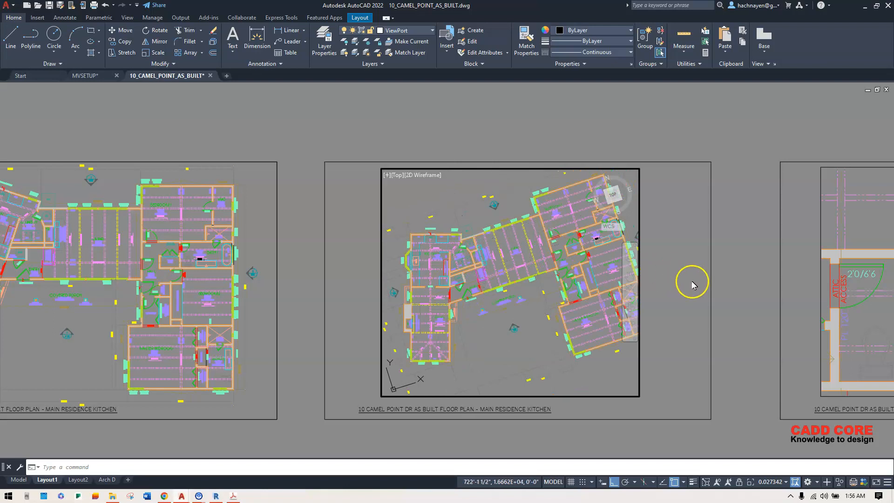
pyautogui.doubleClick(743, 287)
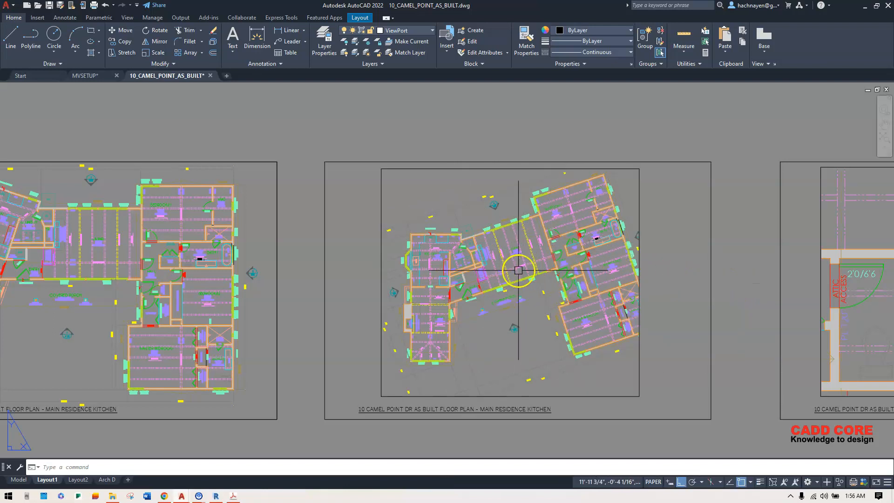
# Step: Re-enter the kitchen sheet's viewport, check the surrounding plans, reframe the rotated main residence, and return to paper space
pyautogui.doubleClick(482, 219)
pyautogui.scroll(-6, 484, 223)
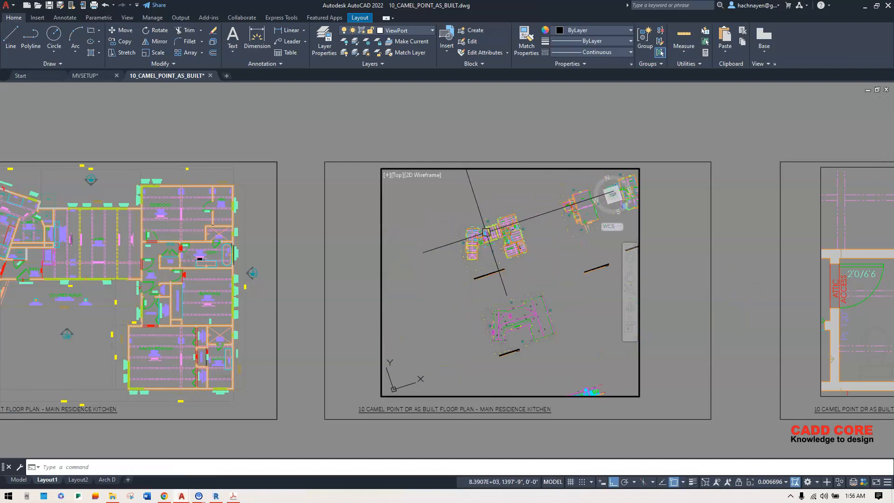
pyautogui.scroll(-4, 486, 232)
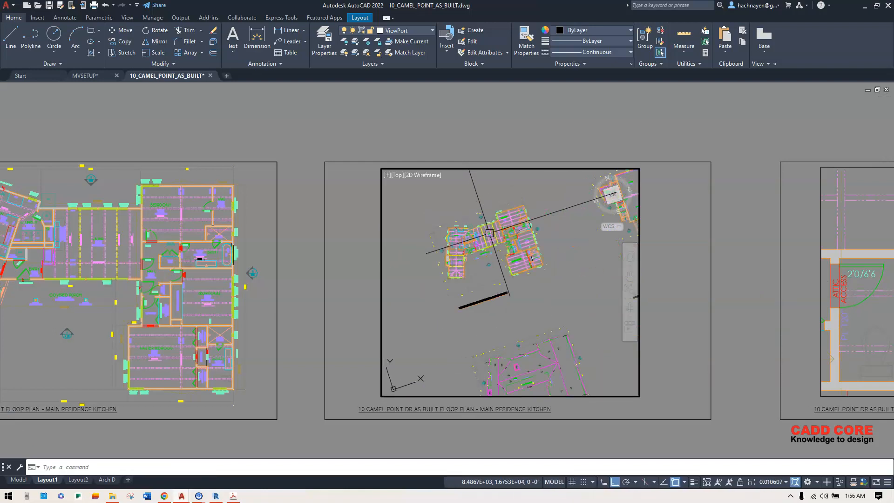
pyautogui.scroll(10, 489, 235)
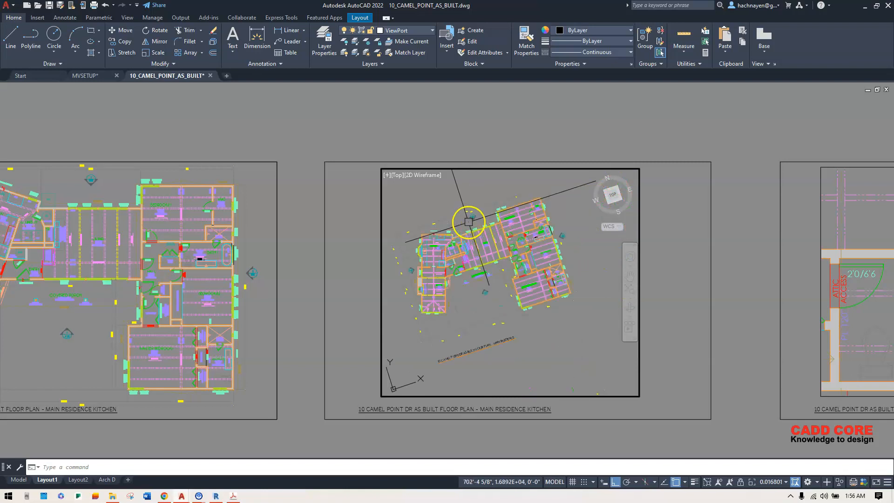
pyautogui.moveTo(419, 228); pyautogui.dragTo(447, 228, button='middle')
pyautogui.doubleClick(714, 257)
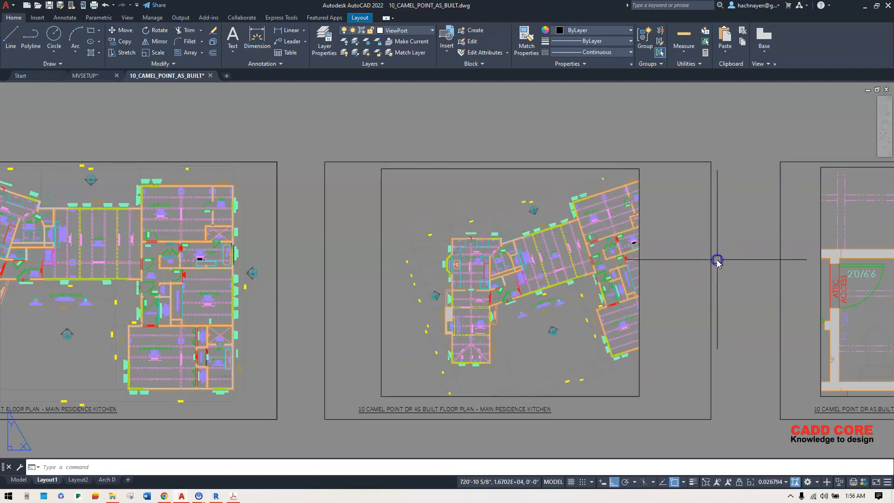
# Step: Inspect the unrotated main residence floor plan in model space
pyautogui.click(17, 481)
pyautogui.scroll(-4, 419, 284)
pyautogui.moveTo(671, 293); pyautogui.dragTo(543, 271, button='middle')
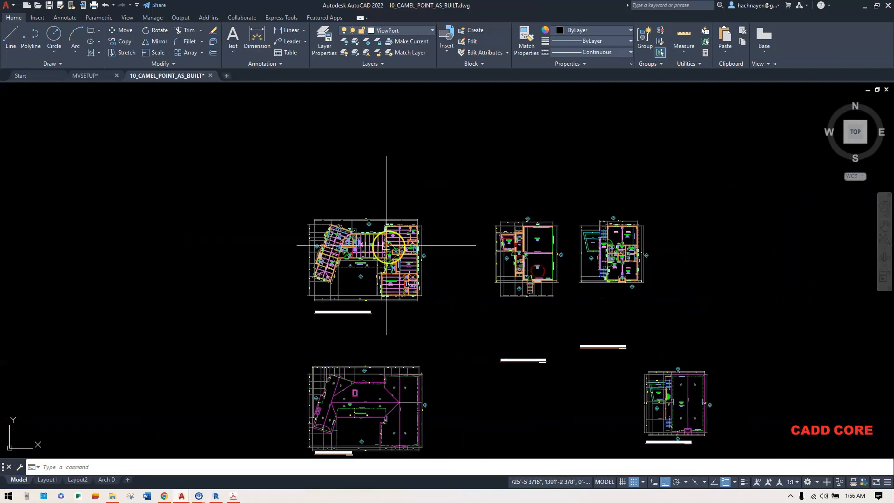
pyautogui.scroll(2, 339, 239)
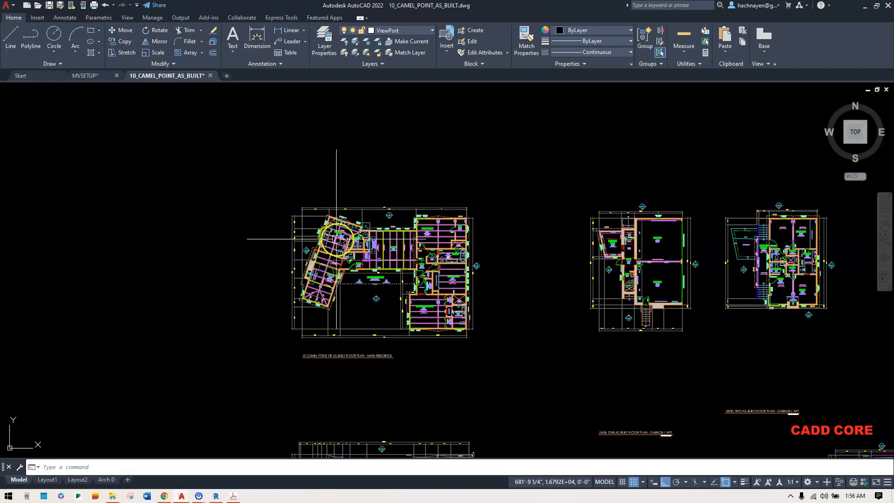
# Step: Return to Layout1 and highlight the main residence sheet's border, clearing the selection when finished
pyautogui.click(51, 479)
pyautogui.scroll(-4, 405, 321)
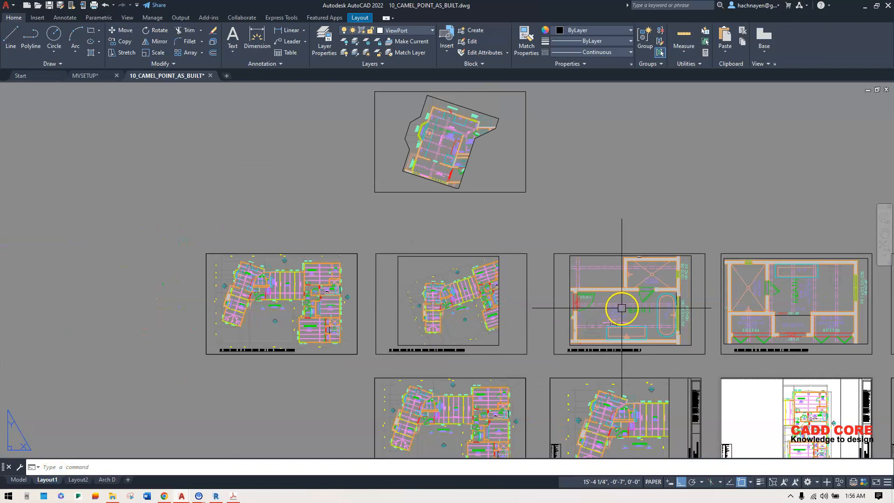
pyautogui.click(360, 278)
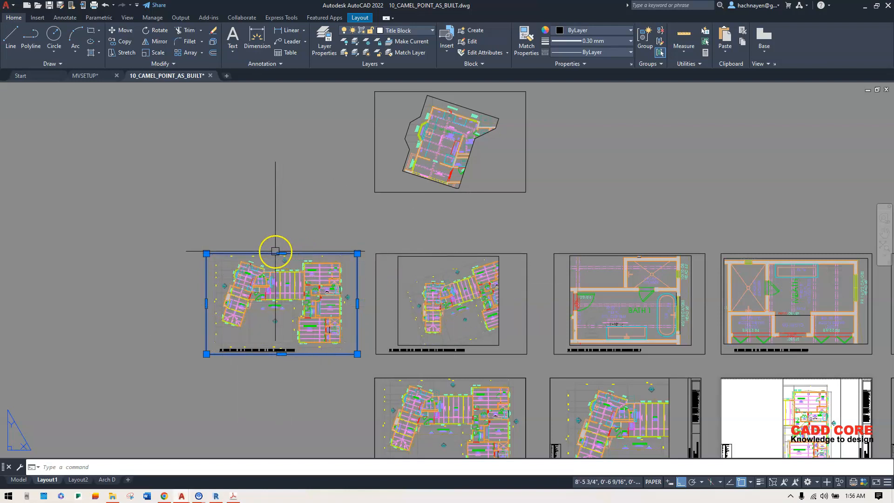
pyautogui.press('Escape')
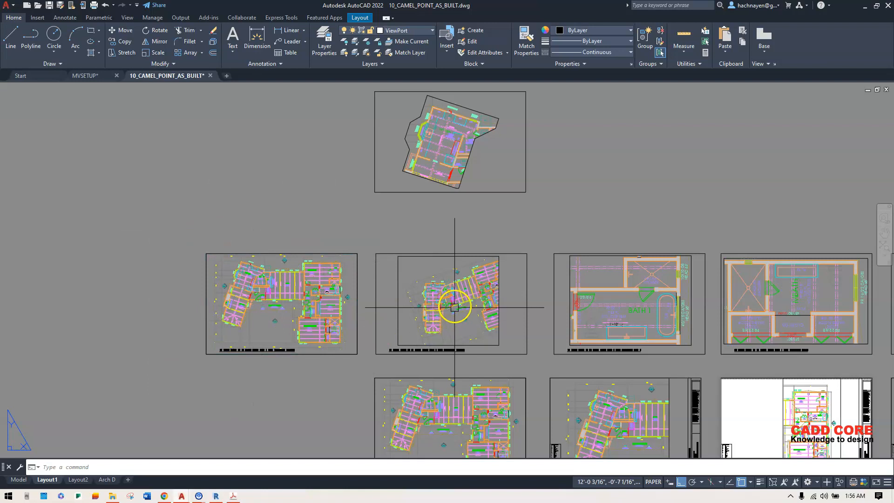
# Step: Compare the main residence and kitchen sheets, activating the kitchen viewport to check its rotated view and leaving it
pyautogui.scroll(2, 297, 300)
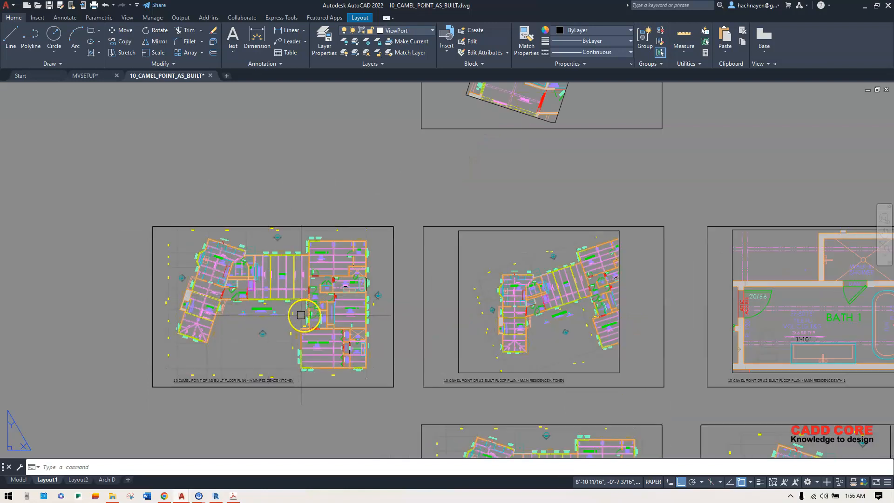
pyautogui.moveTo(372, 307); pyautogui.dragTo(320, 310, button='middle')
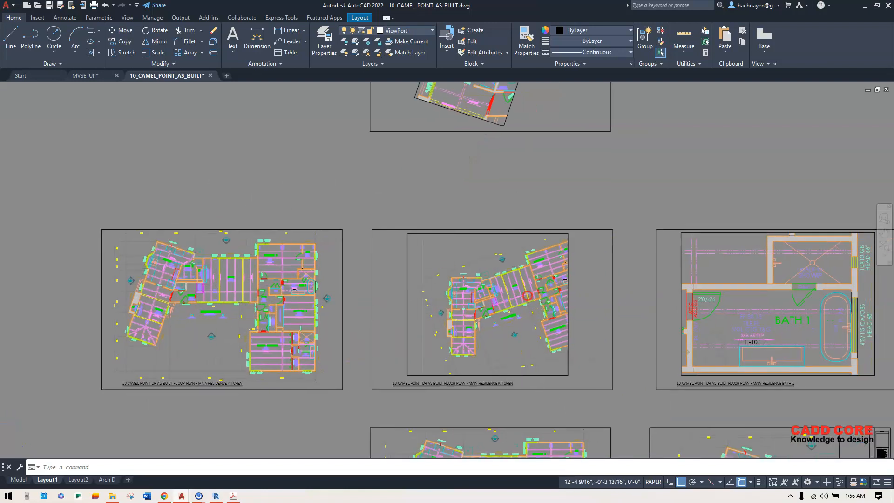
pyautogui.doubleClick(458, 264)
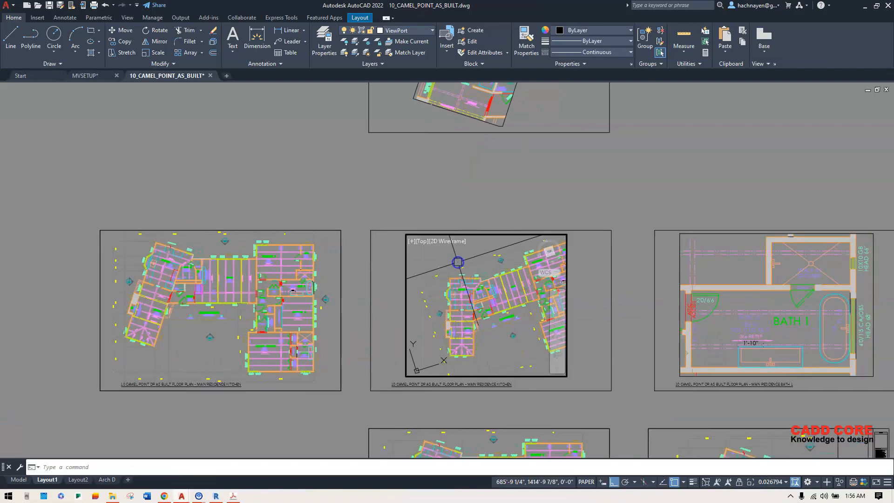
pyautogui.doubleClick(526, 206)
pyautogui.moveTo(581, 305); pyautogui.dragTo(480, 306, button='middle')
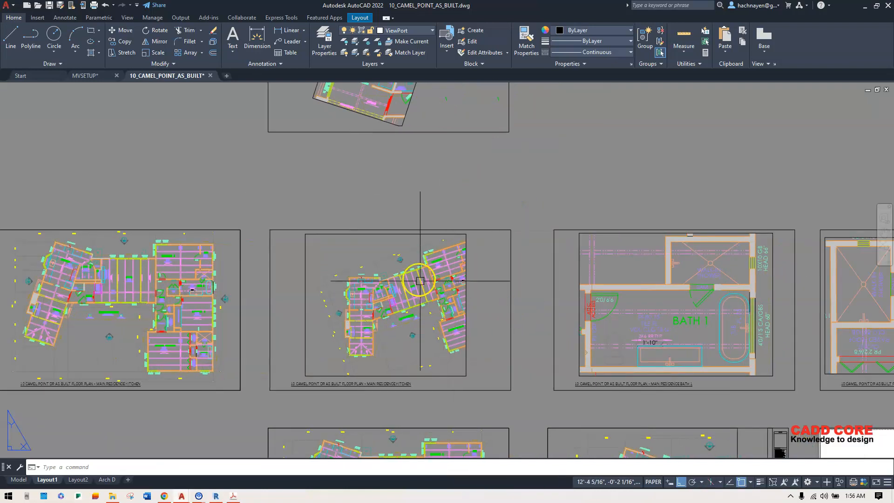
# Step: Fit the whole rotated residence in the kitchen sheet's viewport, highlight the plan's objects, and return to paper space
pyautogui.doubleClick(375, 263)
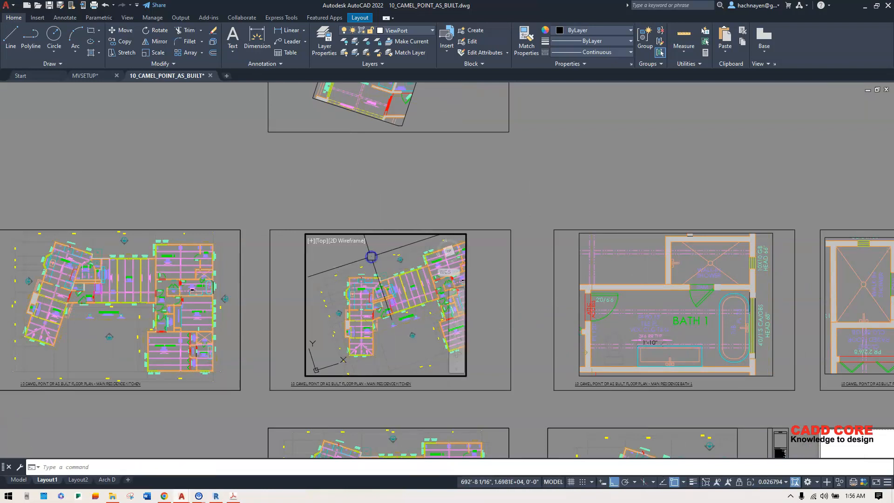
pyautogui.scroll(-2, 382, 288)
pyautogui.moveTo(383, 288); pyautogui.dragTo(357, 290, button='middle')
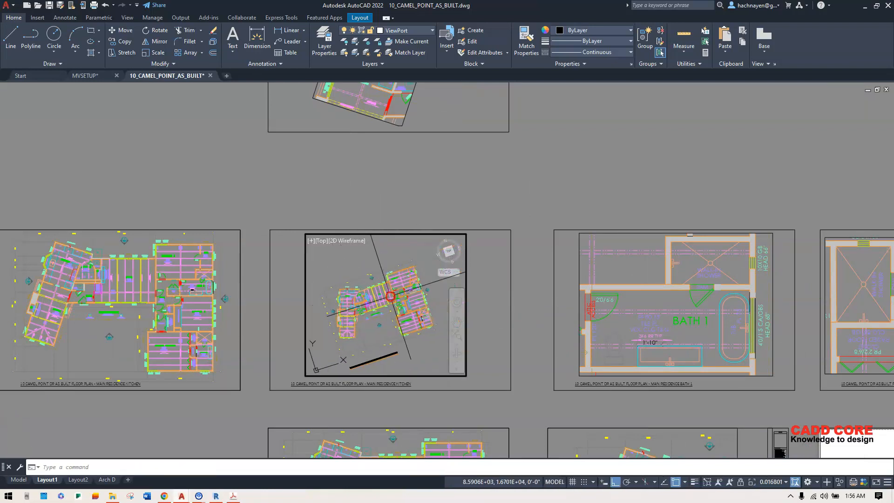
pyautogui.click(427, 248)
pyautogui.click(339, 344)
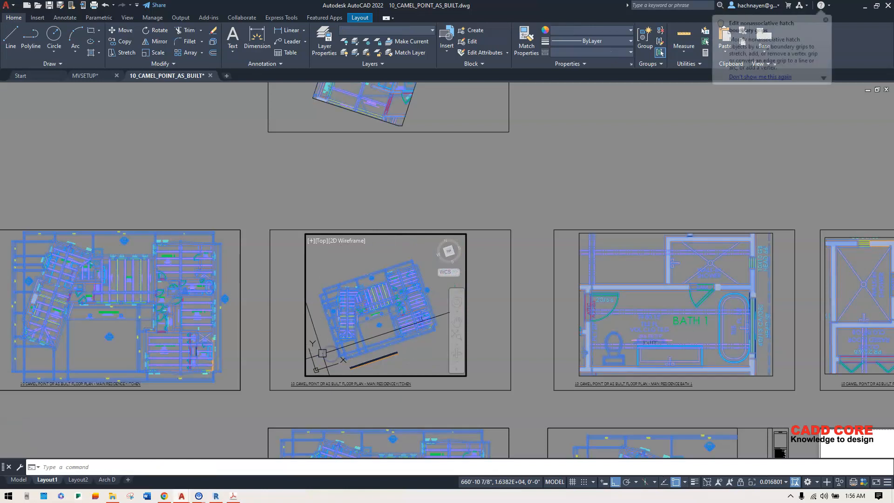
pyautogui.doubleClick(512, 233)
# Step: Review the bath, master bath and garage sheets on Layout1, and return to the main residence and kitchen sheets
pyautogui.scroll(-3, 468, 235)
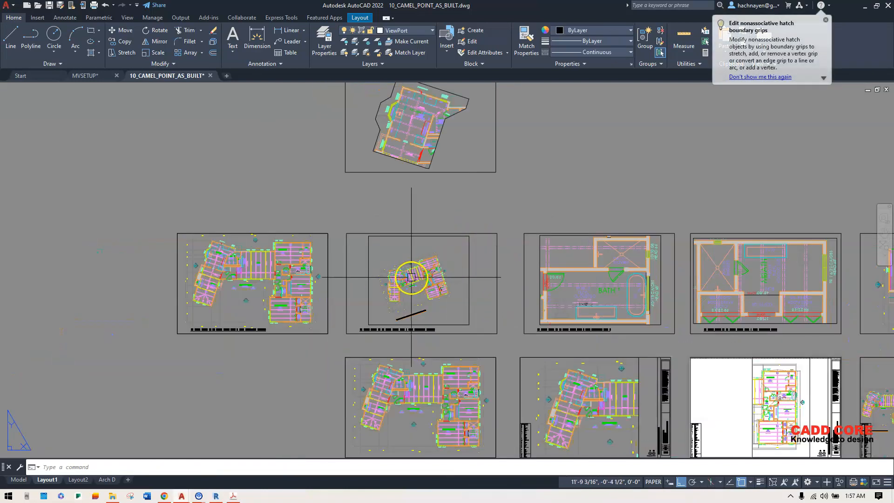
pyautogui.scroll(3, 395, 273)
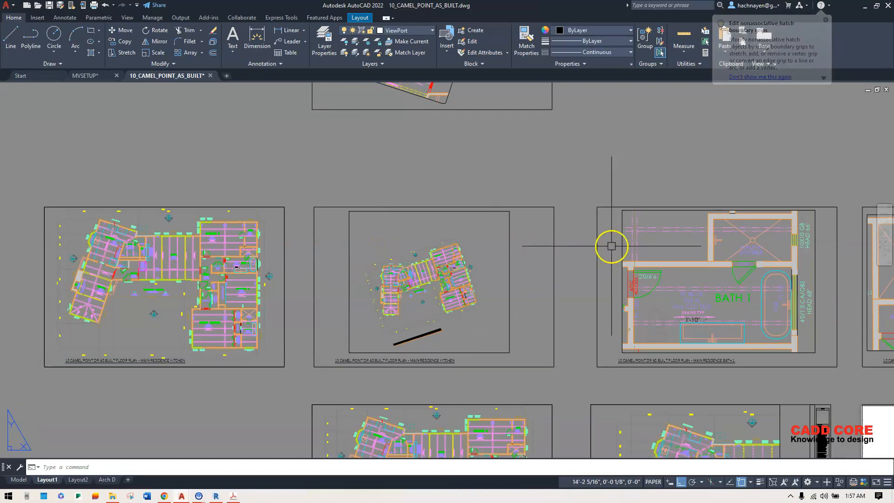
pyautogui.moveTo(609, 246); pyautogui.dragTo(305, 249, button='middle')
pyautogui.moveTo(559, 256); pyautogui.dragTo(287, 259, button='middle')
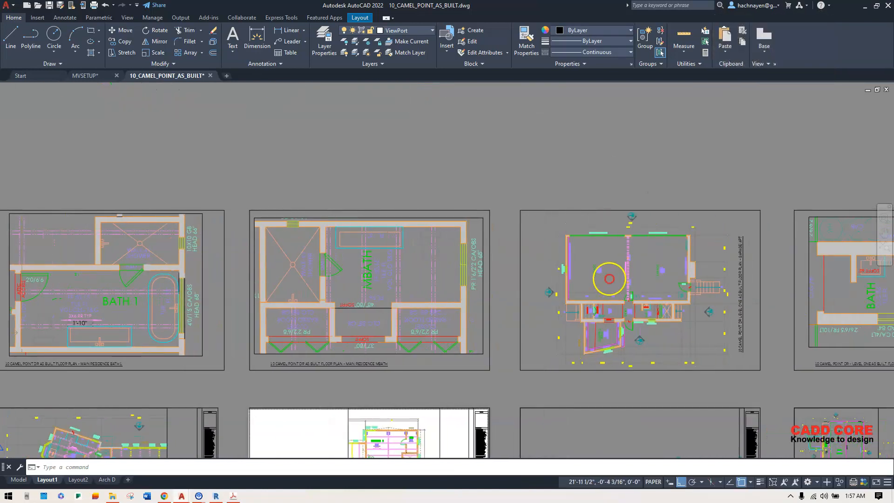
pyautogui.scroll(-2, 637, 290)
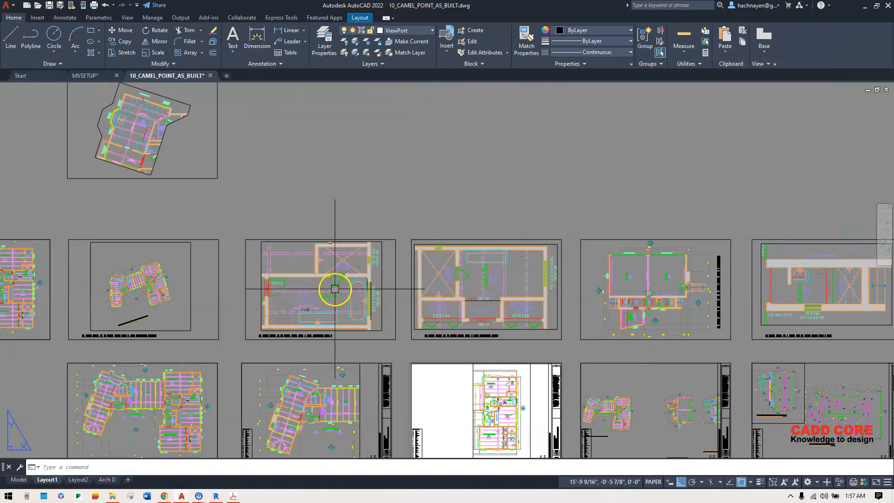
pyautogui.moveTo(328, 289); pyautogui.dragTo(517, 310, button='middle')
pyautogui.scroll(4, 131, 303)
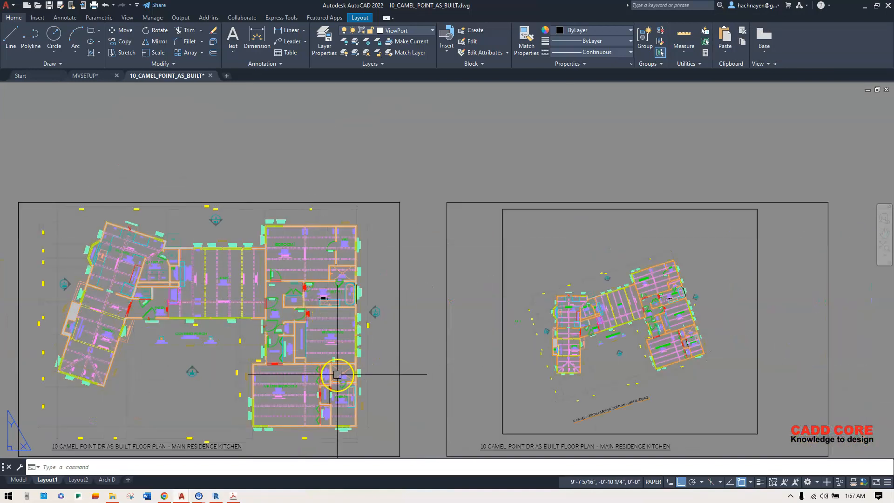
# Step: Compare how the main residence, kitchen, bath 1 and master bath sheets on Layout1 orient the floor plan
pyautogui.scroll(5, 343, 397)
pyautogui.scroll(-5, 354, 331)
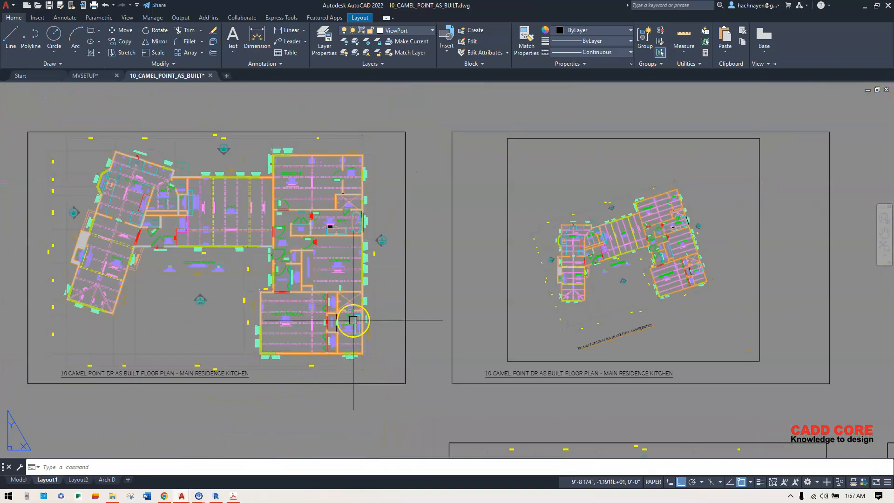
pyautogui.scroll(-5, 349, 313)
pyautogui.scroll(2, 647, 308)
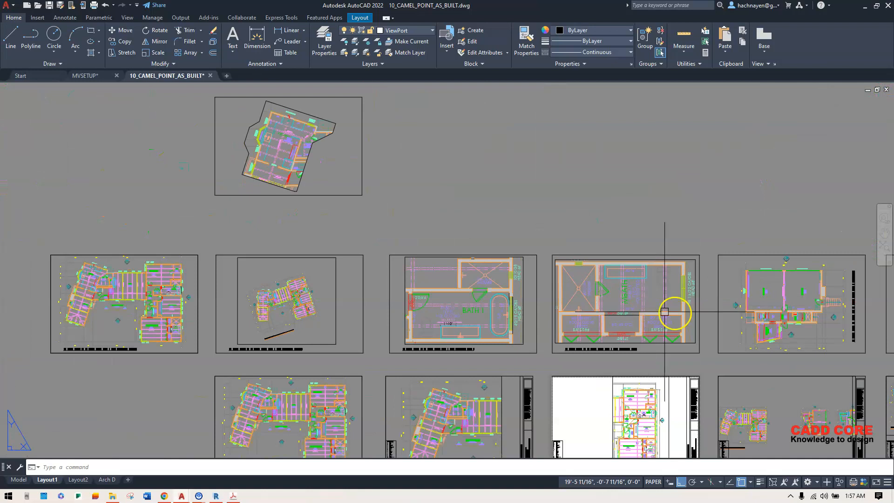
pyautogui.scroll(4, 646, 295)
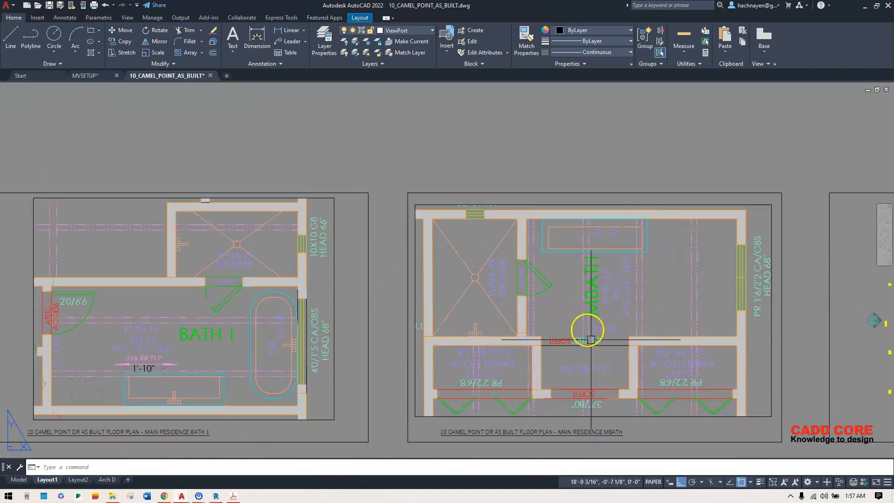
pyautogui.scroll(-6, 610, 201)
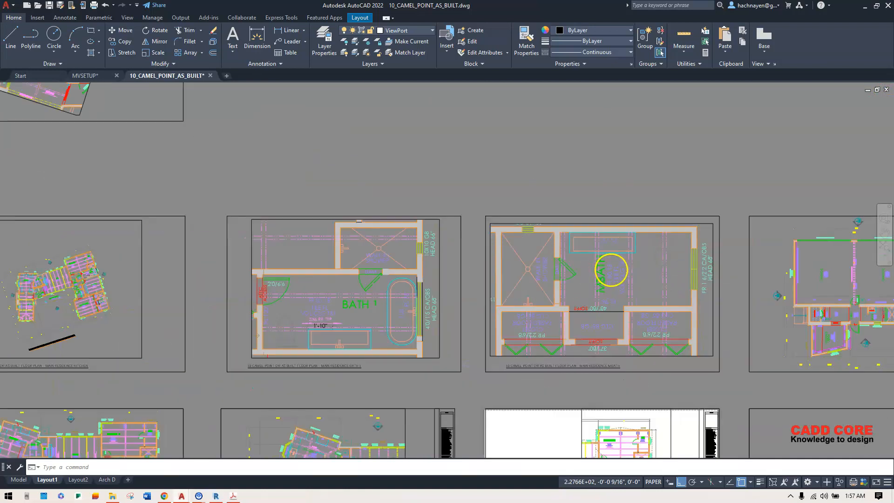
pyautogui.scroll(2, 612, 275)
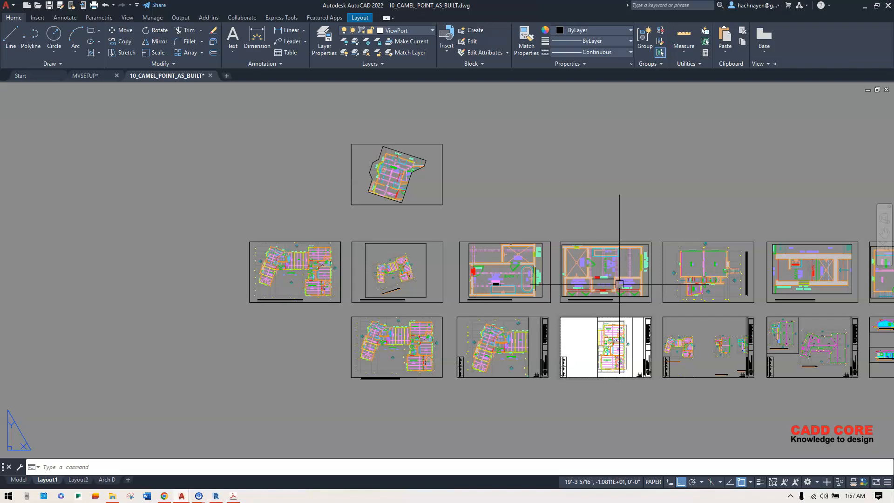
pyautogui.scroll(2, 489, 273)
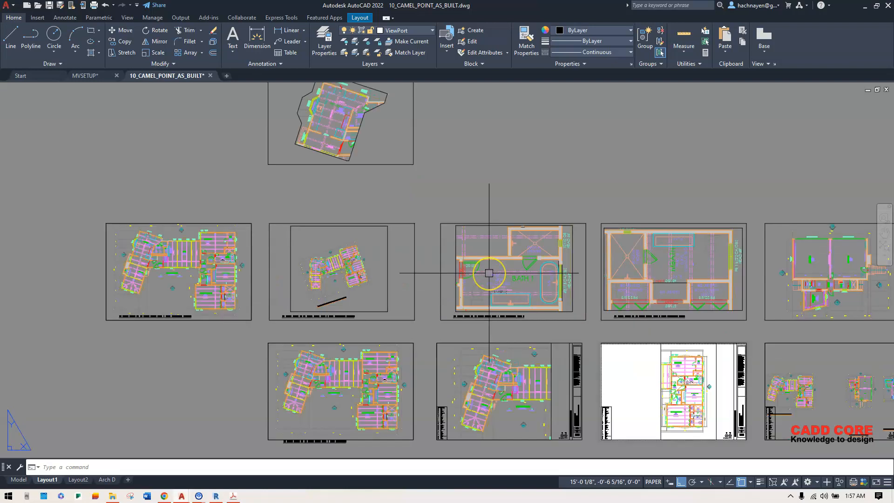
pyautogui.scroll(2, 488, 273)
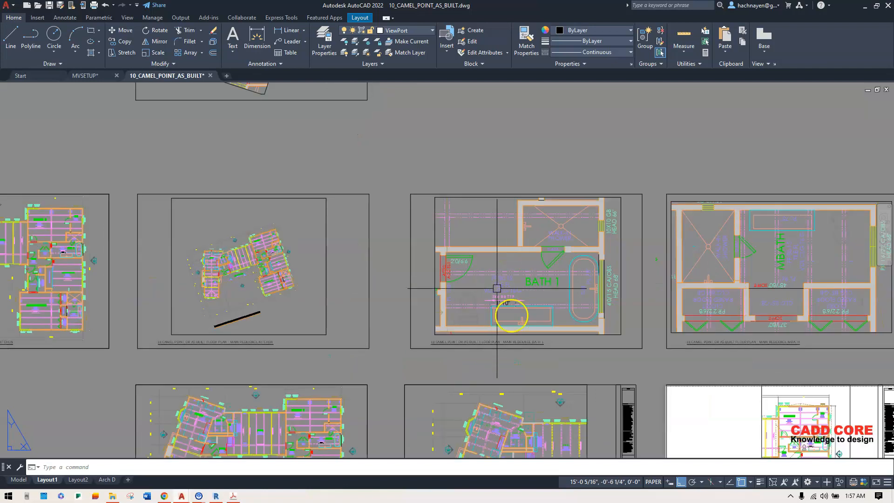
pyautogui.scroll(-2, 557, 290)
pyautogui.moveTo(633, 302); pyautogui.dragTo(424, 297, button='middle')
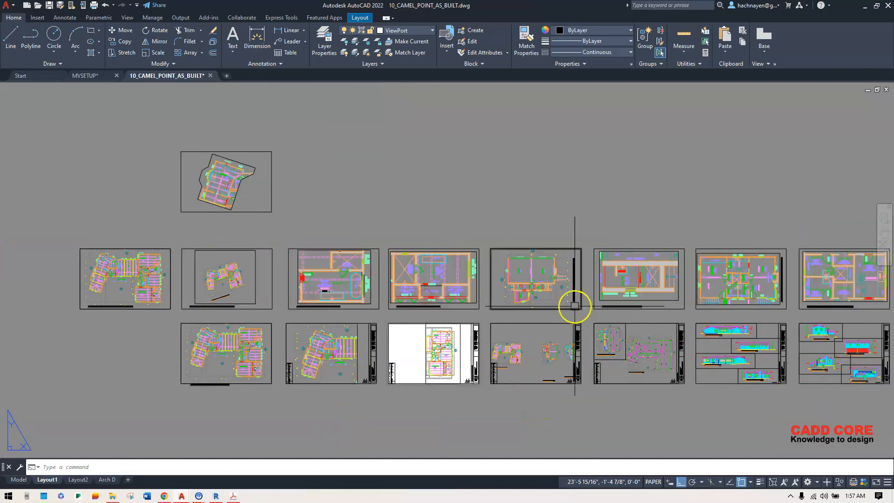
pyautogui.scroll(2, 164, 264)
pyautogui.scroll(2, 176, 264)
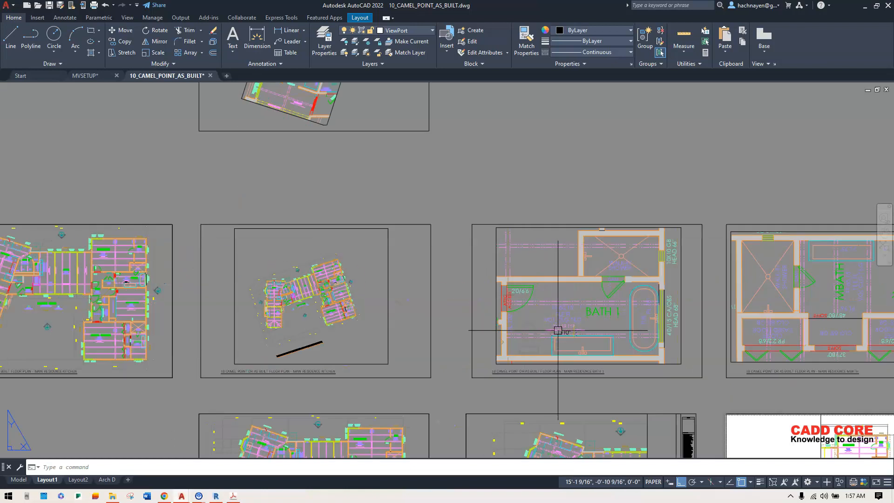
pyautogui.moveTo(343, 289); pyautogui.dragTo(510, 296, button='middle')
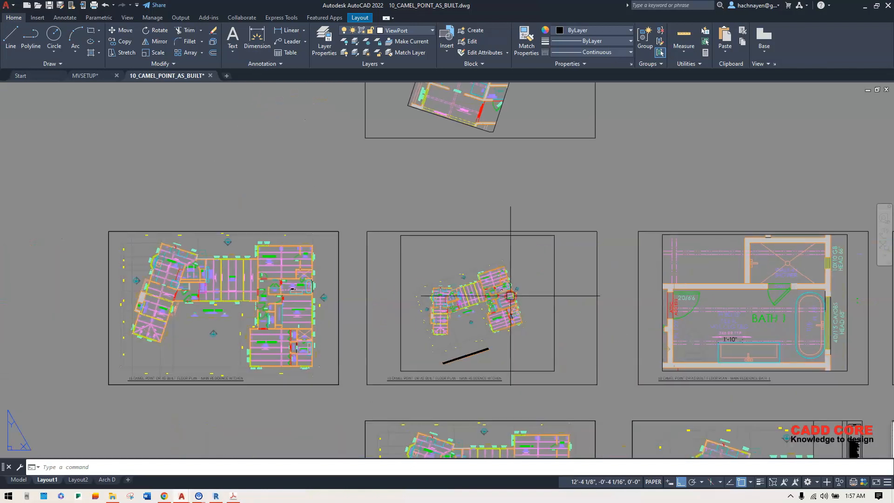
# Step: Switch to the MVSETUP drawing, enlarge the main residence plan inside the A1.0 sheet's viewport, and return to paper space
pyautogui.hotkey('ctrl', 'Tab')
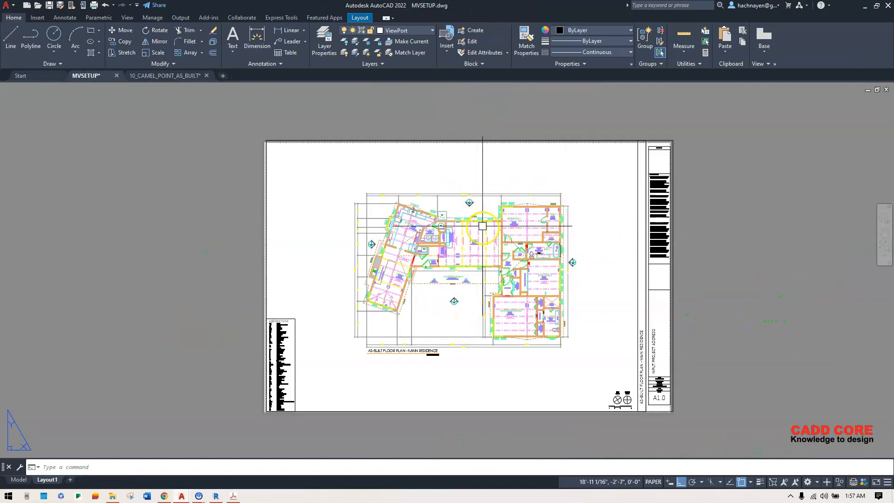
pyautogui.doubleClick(575, 185)
pyautogui.click(553, 175)
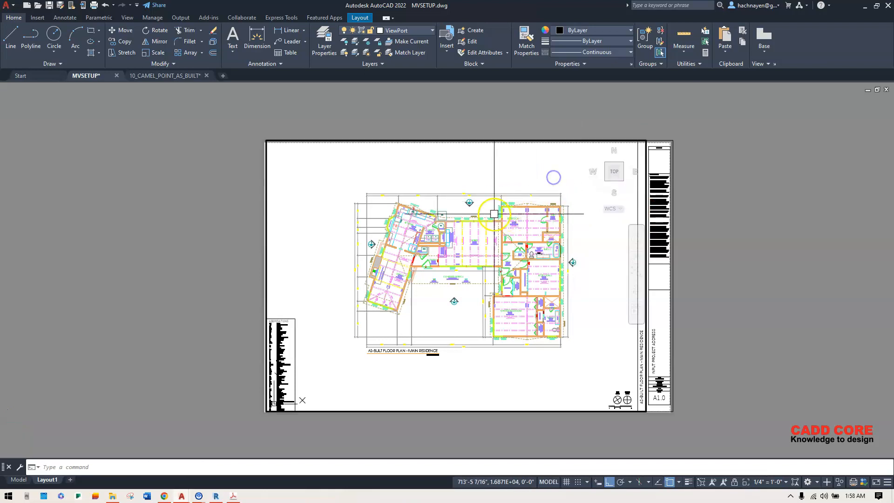
pyautogui.scroll(1, 494, 214)
pyautogui.moveTo(499, 220); pyautogui.dragTo(504, 197, button='middle')
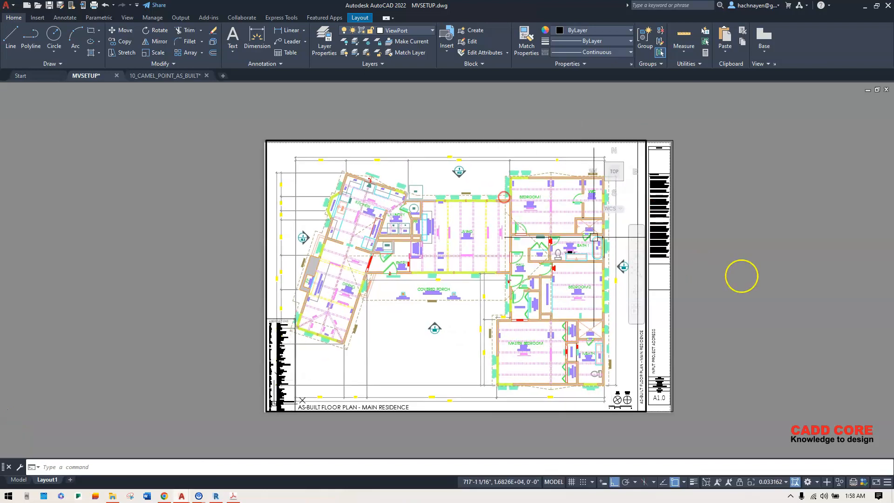
pyautogui.doubleClick(767, 243)
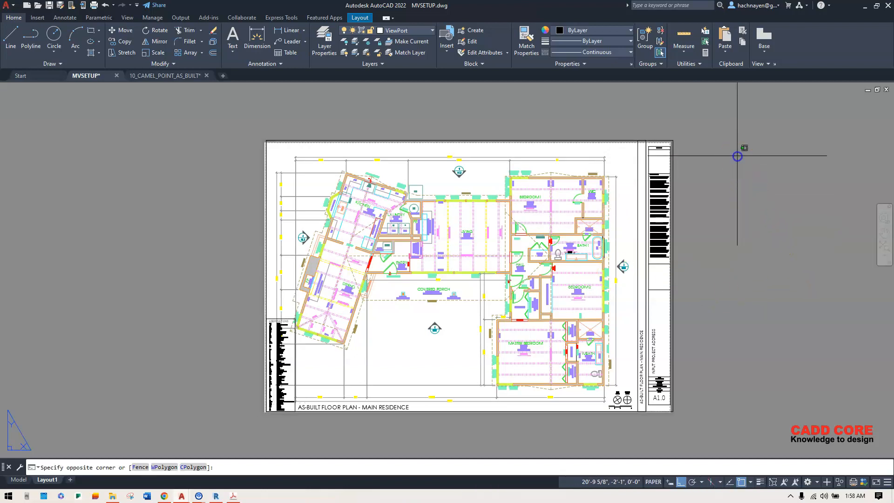
# Step: Create a copy of Layout1 positioned after the existing layout
pyautogui.rightClick(48, 483)
pyautogui.click(113, 367)
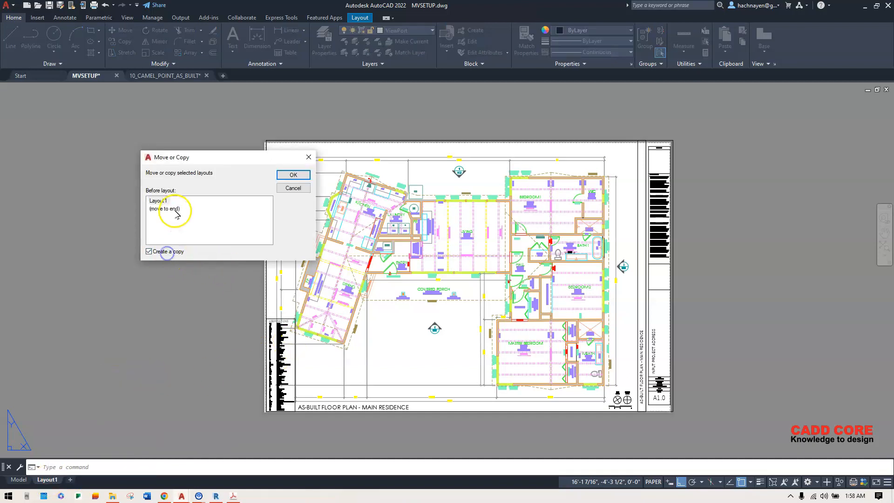
pyautogui.click(294, 176)
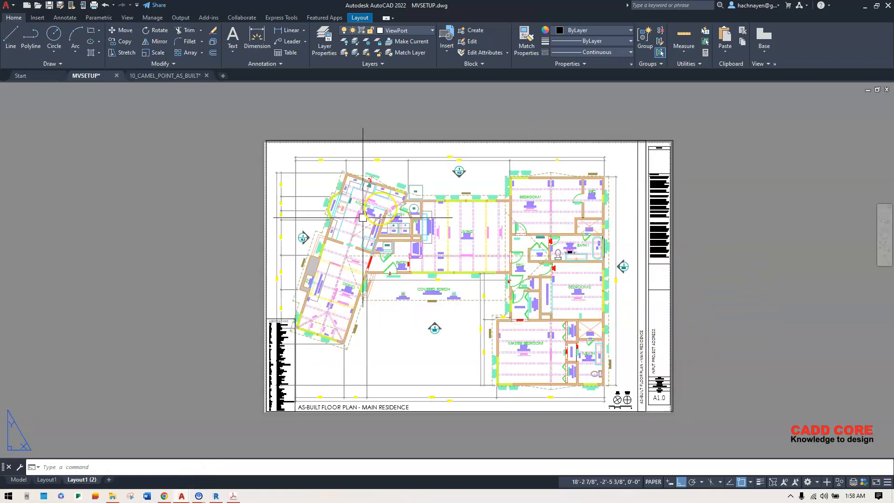
# Step: Examine the copied sheet and the model-space drawings, and return to Layout1 (2) to inspect the angled kitchen wing
pyautogui.moveTo(736, 293); pyautogui.dragTo(684, 293, button='middle')
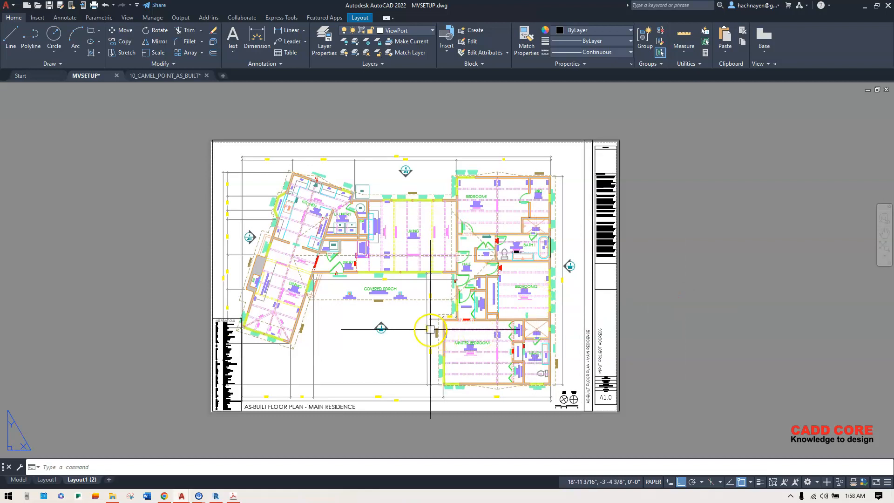
pyautogui.scroll(2, 431, 330)
pyautogui.scroll(-2, 495, 321)
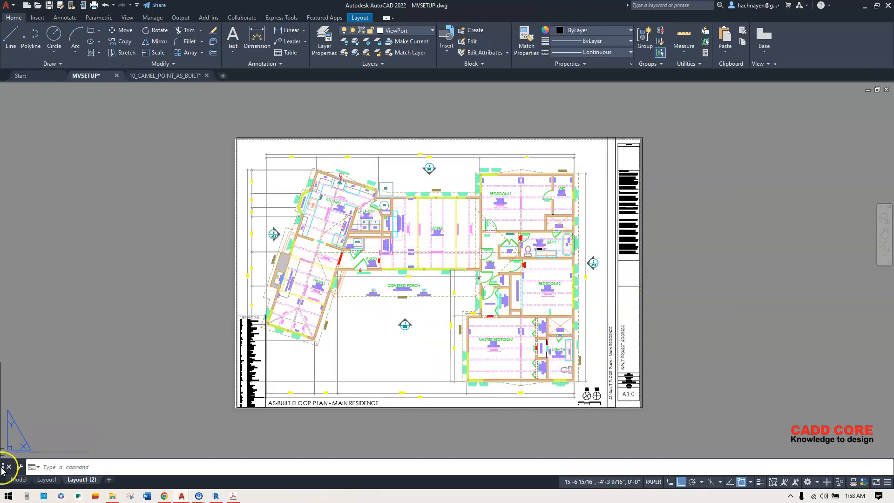
pyautogui.click(20, 480)
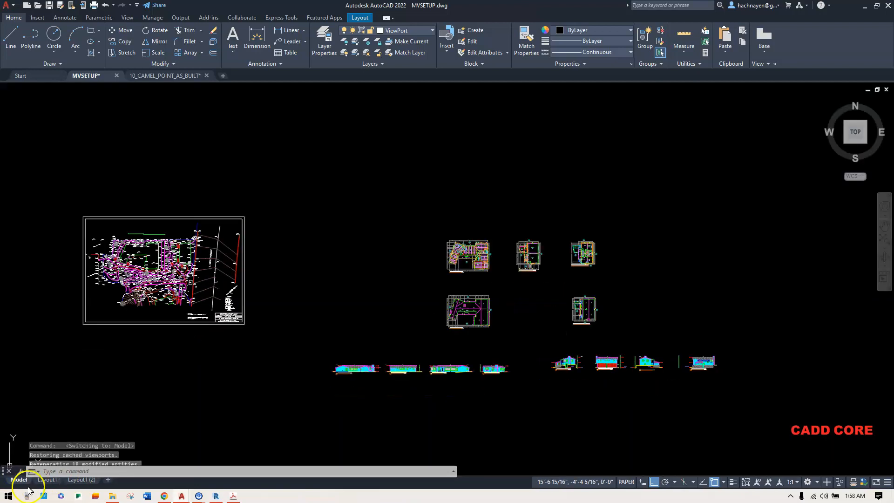
pyautogui.scroll(2, 535, 251)
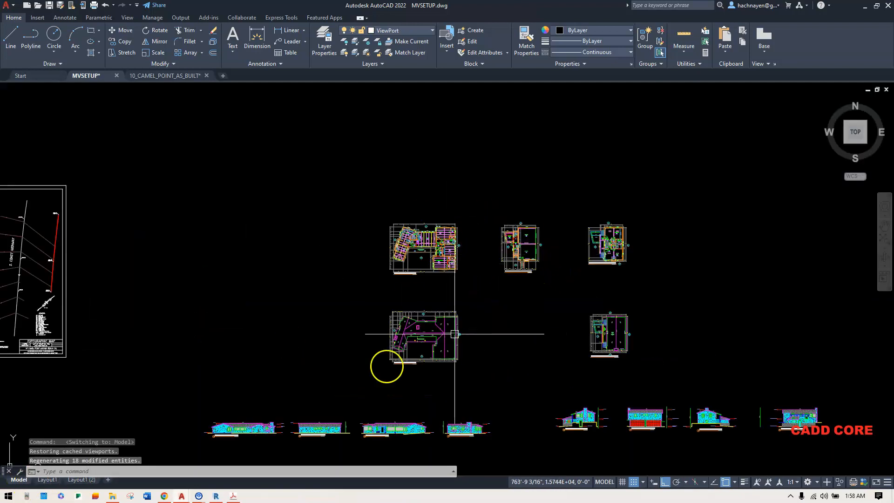
pyautogui.click(82, 479)
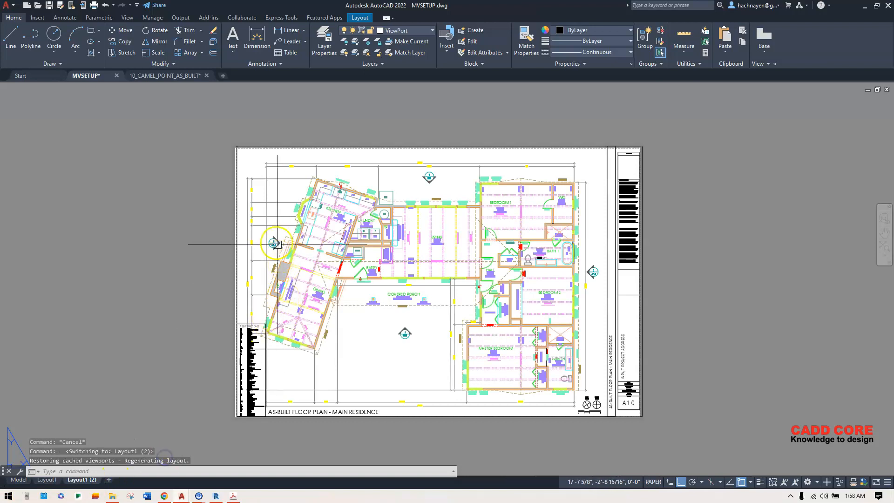
pyautogui.scroll(5, 276, 244)
pyautogui.scroll(-3, 299, 235)
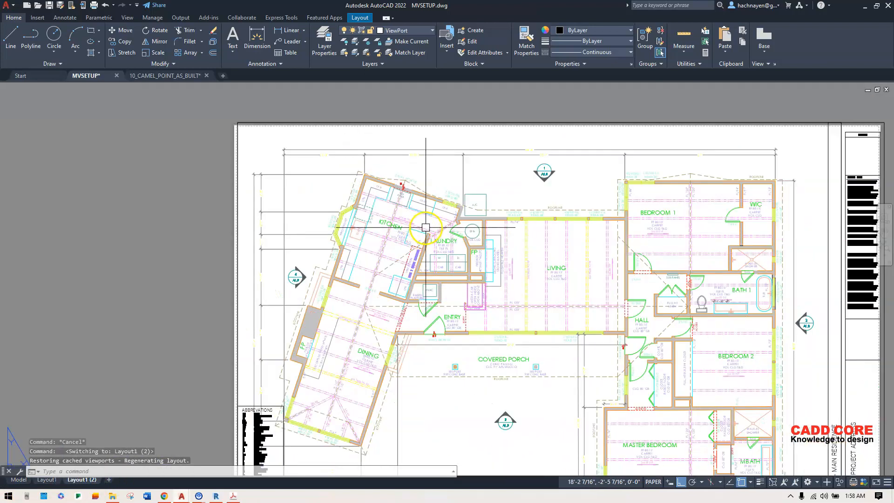
pyautogui.scroll(-2, 494, 260)
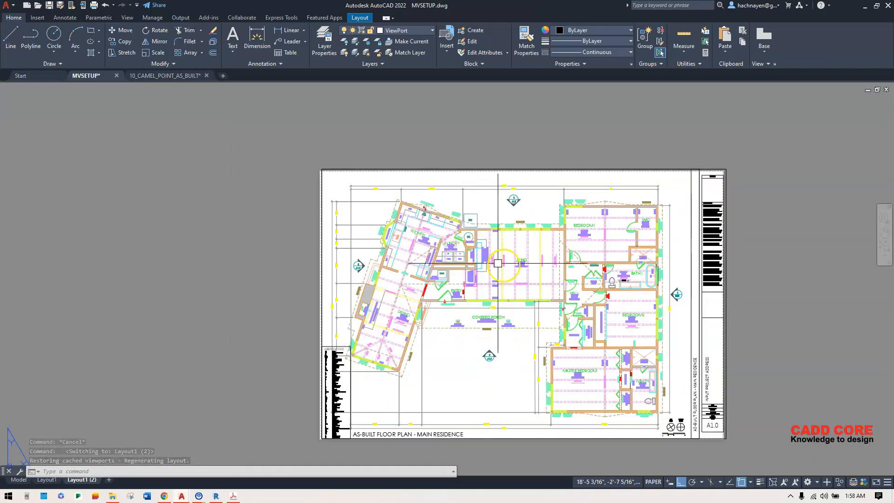
# Step: Activate the viewport on Layout1 (2), zoom to a window around the kitchen and laundry, and return to paper space
pyautogui.doubleClick(501, 262)
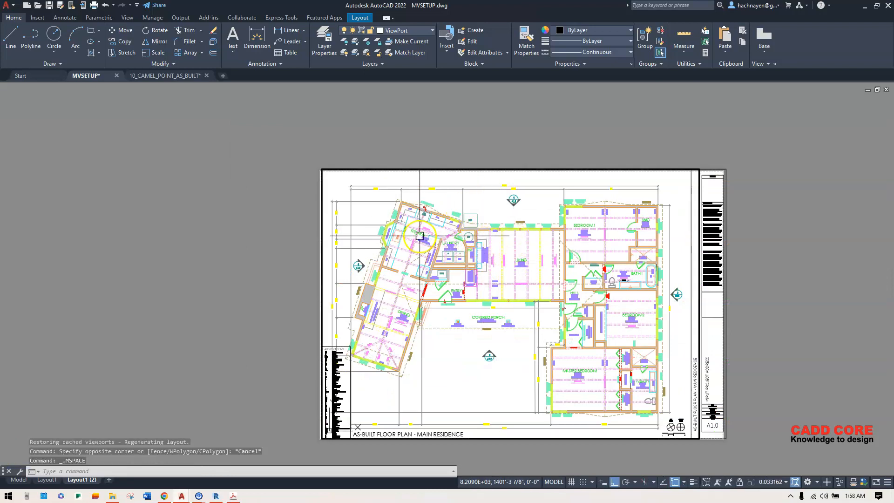
pyautogui.moveTo(427, 239); pyautogui.dragTo(499, 248, button='middle')
pyautogui.scroll(4, 488, 235)
pyautogui.moveTo(461, 222); pyautogui.dragTo(494, 237, button='middle')
pyautogui.write('z')
pyautogui.press('Return')
pyautogui.click(399, 180)
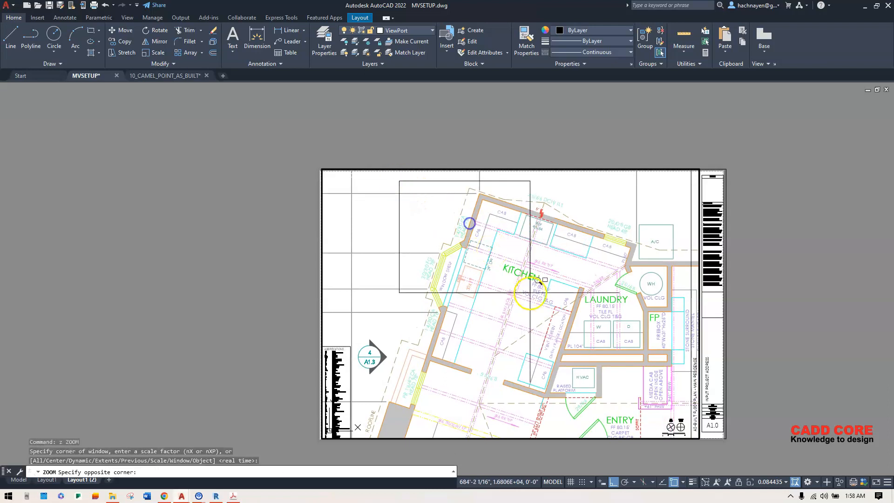
pyautogui.click(642, 408)
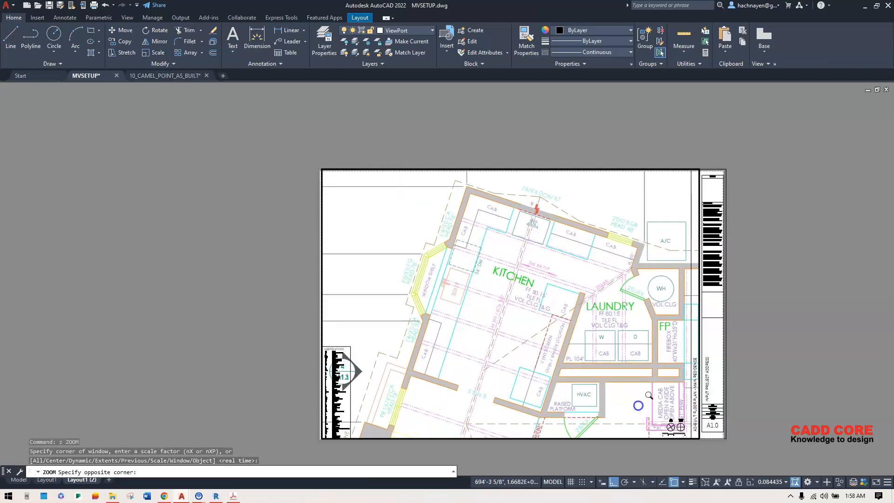
pyautogui.doubleClick(740, 297)
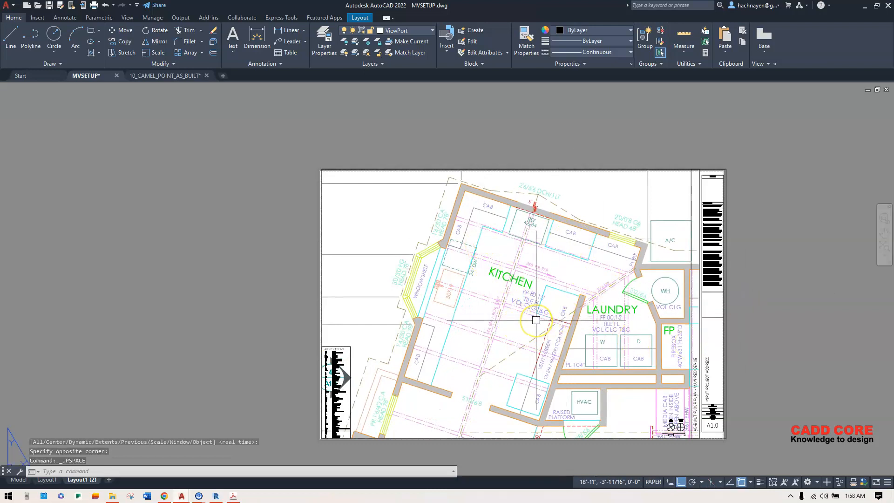
pyautogui.scroll(-2, 608, 299)
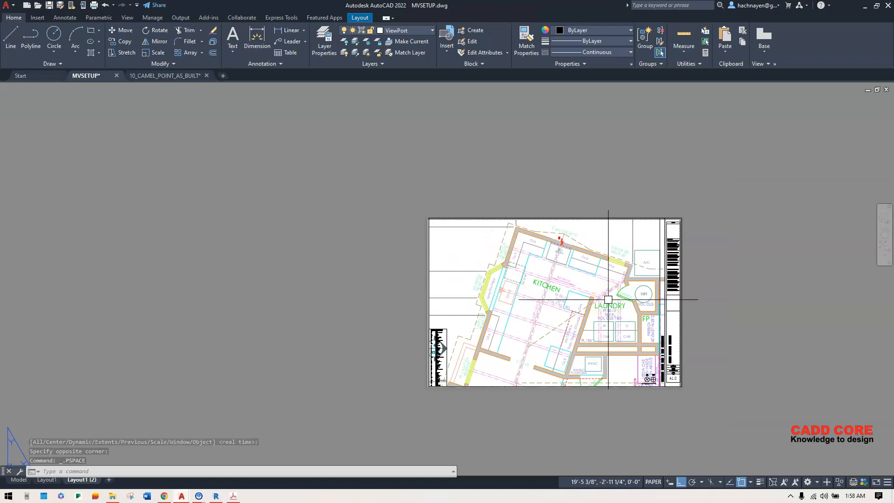
pyautogui.scroll(2, 572, 303)
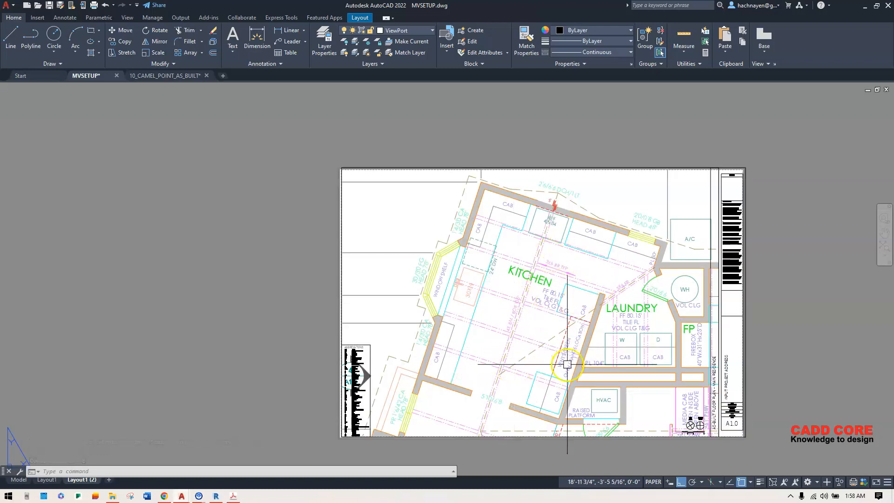
pyautogui.moveTo(556, 355); pyautogui.dragTo(541, 343, button='middle')
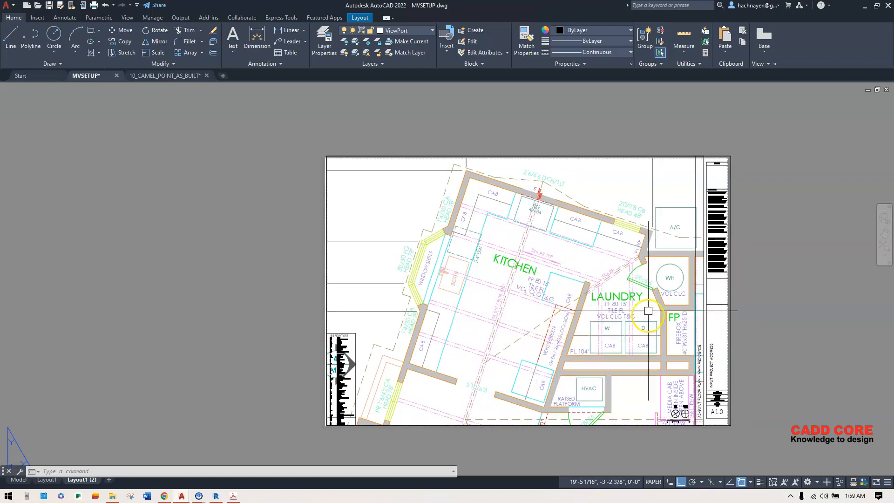
pyautogui.moveTo(542, 274); pyautogui.dragTo(510, 268, button='middle')
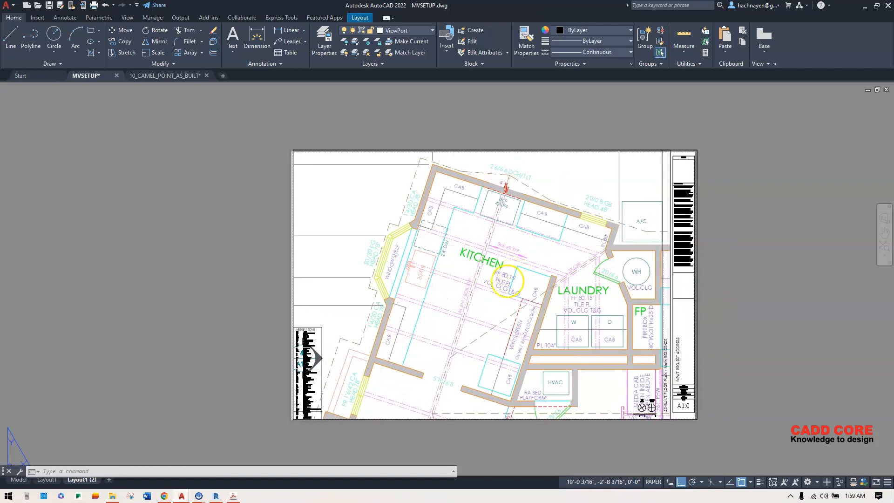
# Step: Inside the viewport, draw a horizontal and a vertical line from the inner corner where the kitchen's west wall meets the short partition
pyautogui.doubleClick(517, 284)
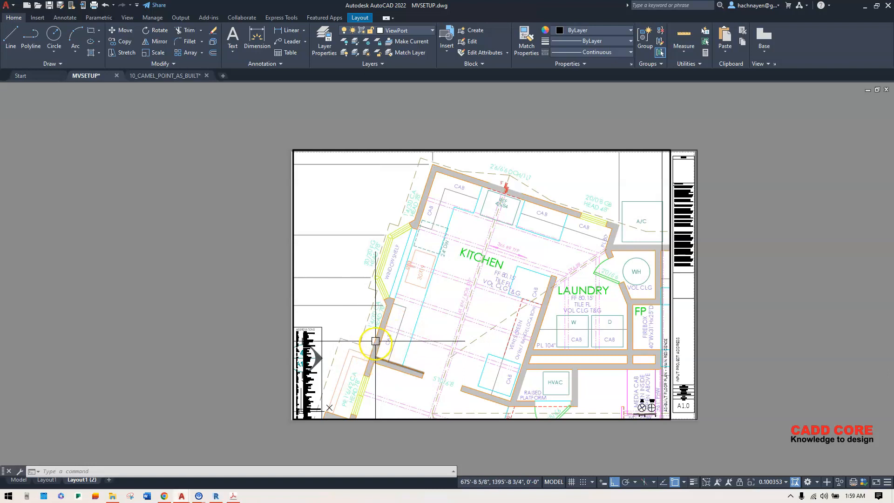
pyautogui.scroll(4, 376, 343)
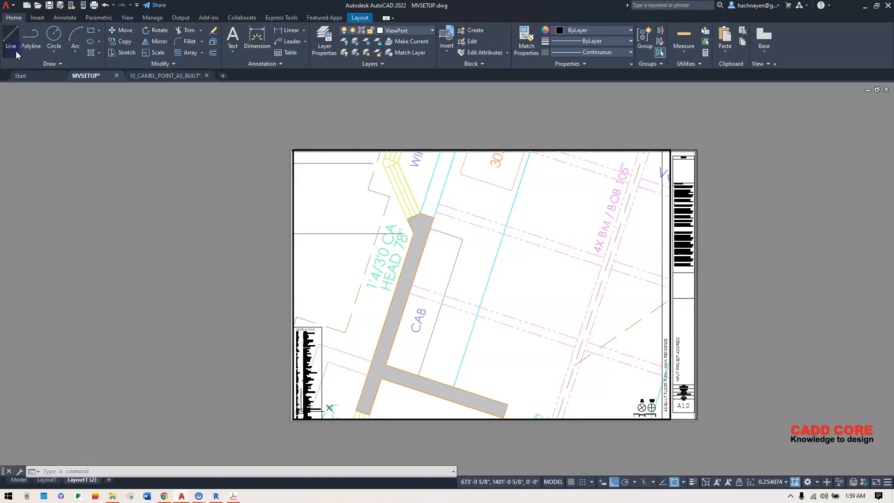
pyautogui.click(11, 38)
pyautogui.click(386, 364)
pyautogui.click(513, 365)
pyautogui.press('Return')
pyautogui.write('l')
pyautogui.press('Return')
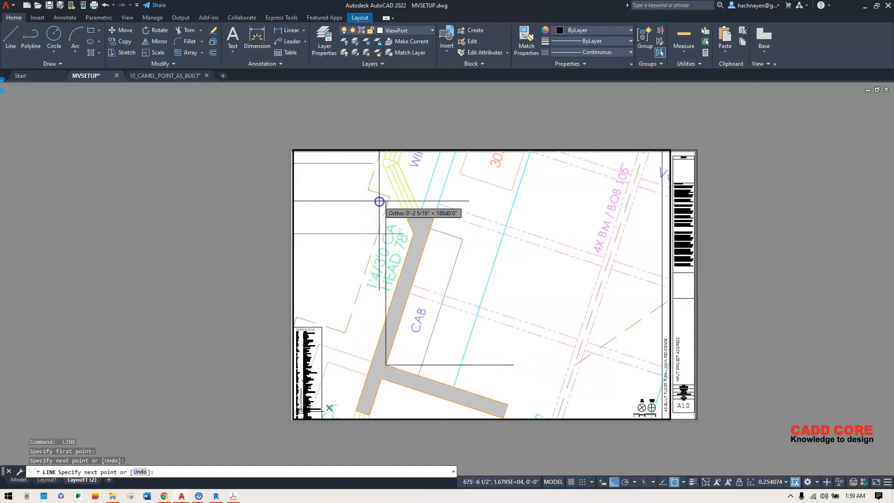
pyautogui.press('Escape')
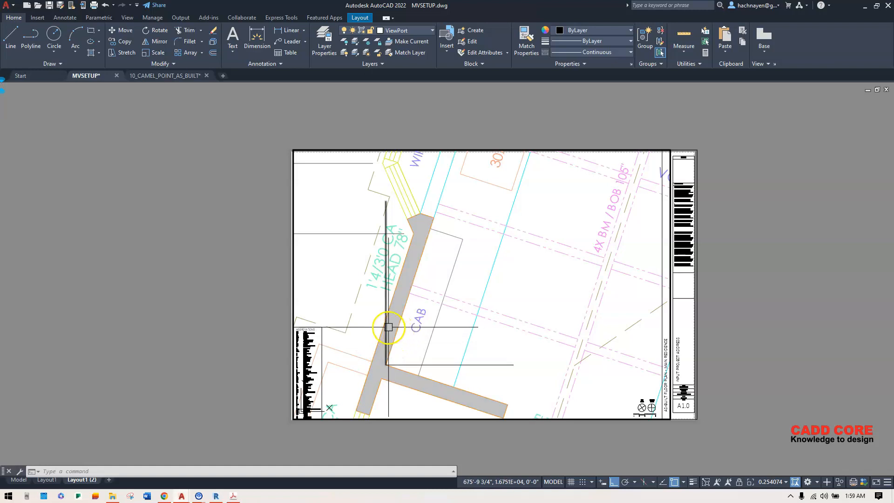
# Step: Add an angular dimension between the vertical reference line and the inner face of the kitchen's angled west wall
pyautogui.click(304, 30)
pyautogui.click(303, 82)
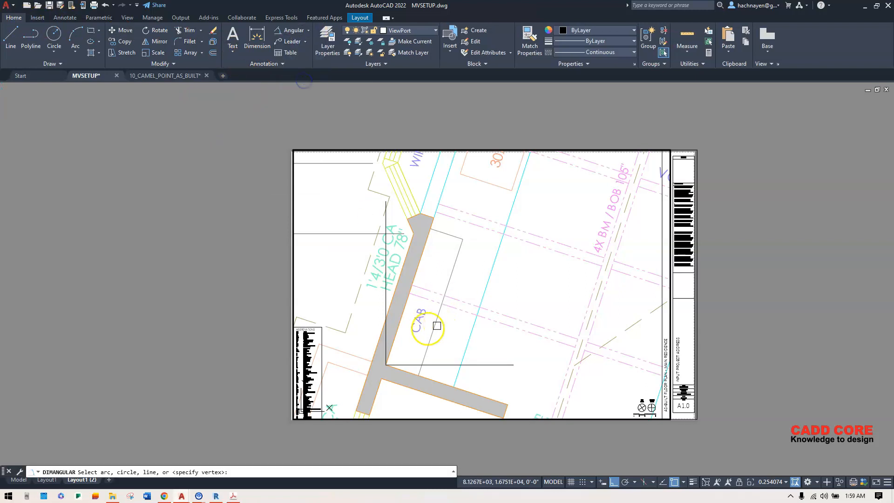
pyautogui.click(384, 312)
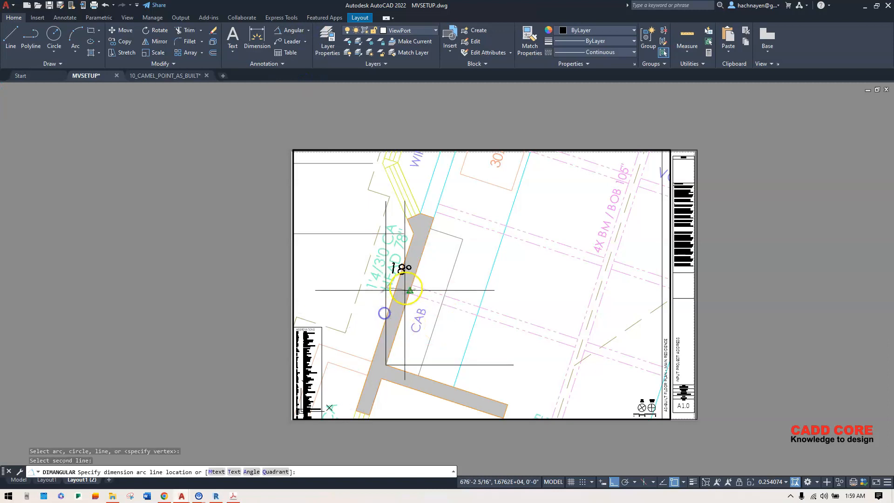
pyautogui.scroll(4, 407, 255)
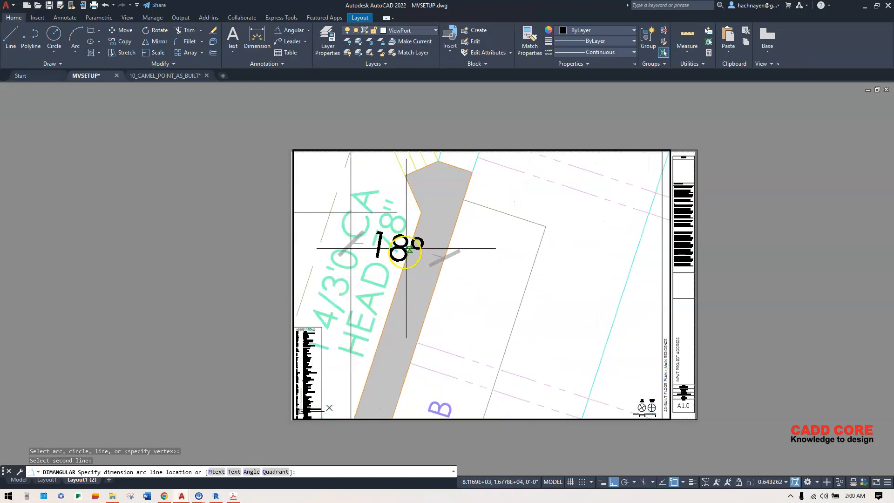
pyautogui.click(396, 258)
pyautogui.scroll(-4, 393, 280)
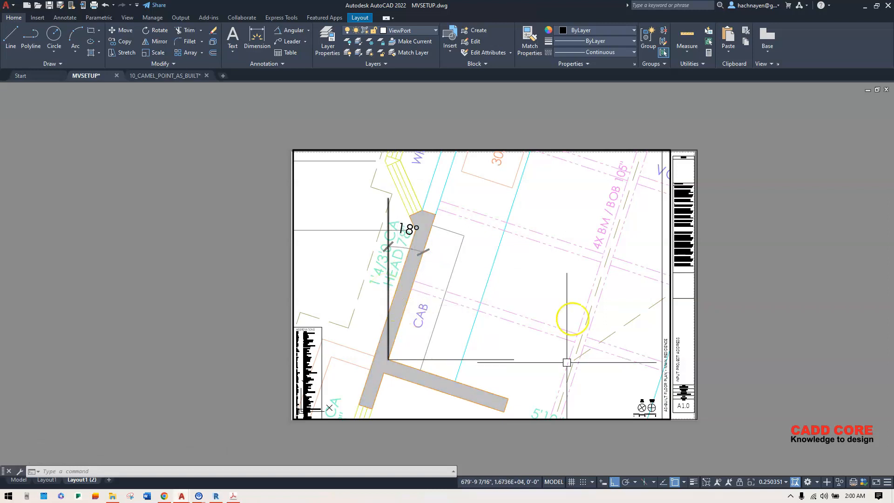
# Step: Run MVSETUP with the Align and Rotate view options for the kitchen viewport, and check the object snap settings
pyautogui.scroll(-4, 489, 295)
pyautogui.moveTo(488, 295)
pyautogui.mouseDown(button='middle')
pyautogui.moveTo(484, 282)
pyautogui.moveTo(475, 287)
pyautogui.mouseUp(button='middle')
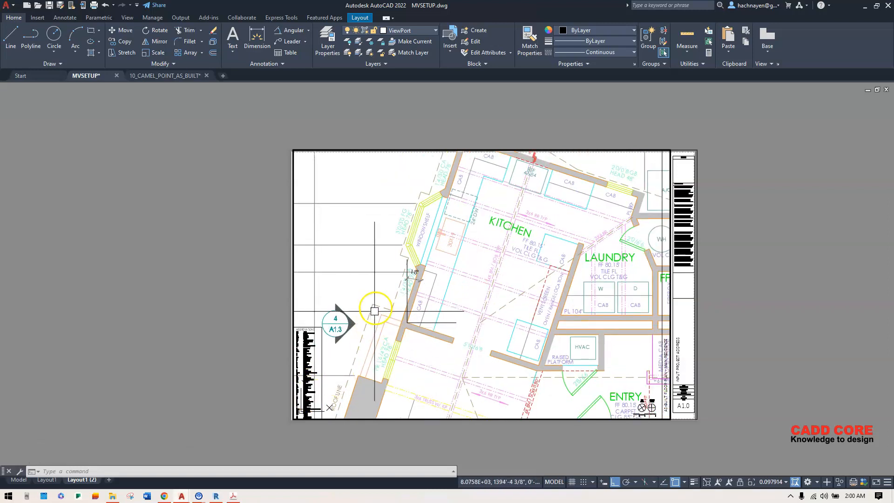
pyautogui.moveTo(388, 268); pyautogui.dragTo(362, 282, button='middle')
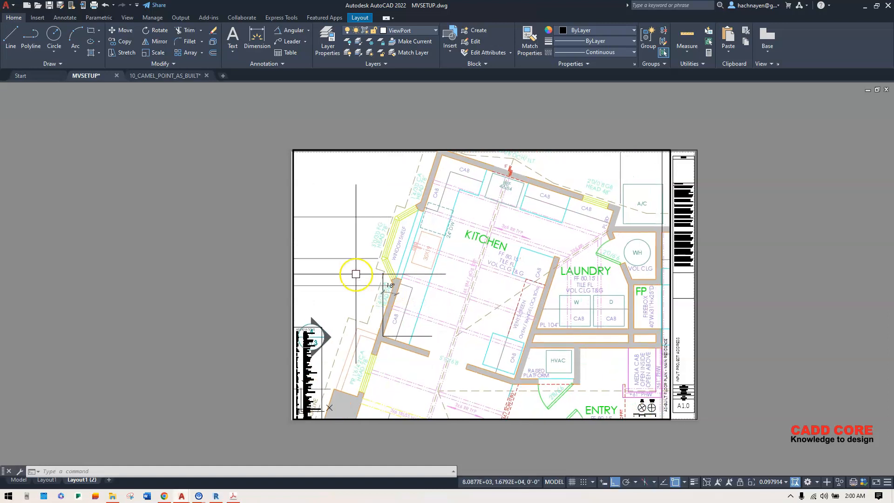
pyautogui.write('MV')
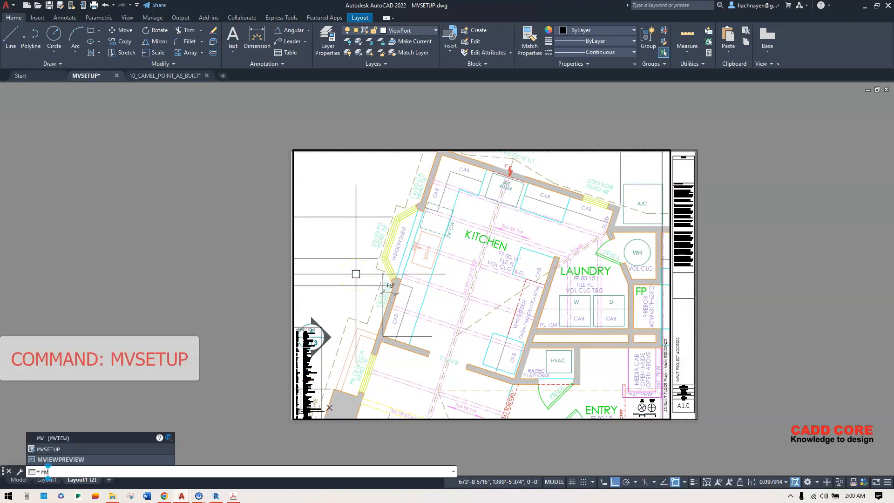
pyautogui.write('SETUP')
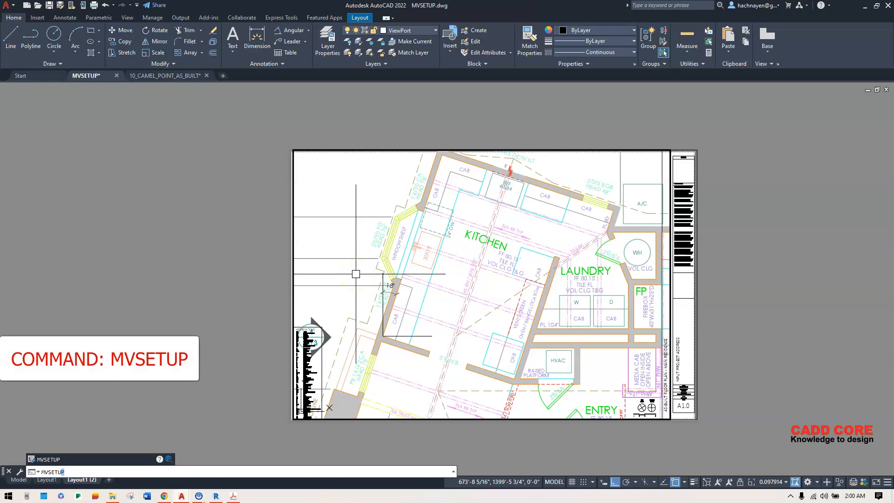
pyautogui.press('Return')
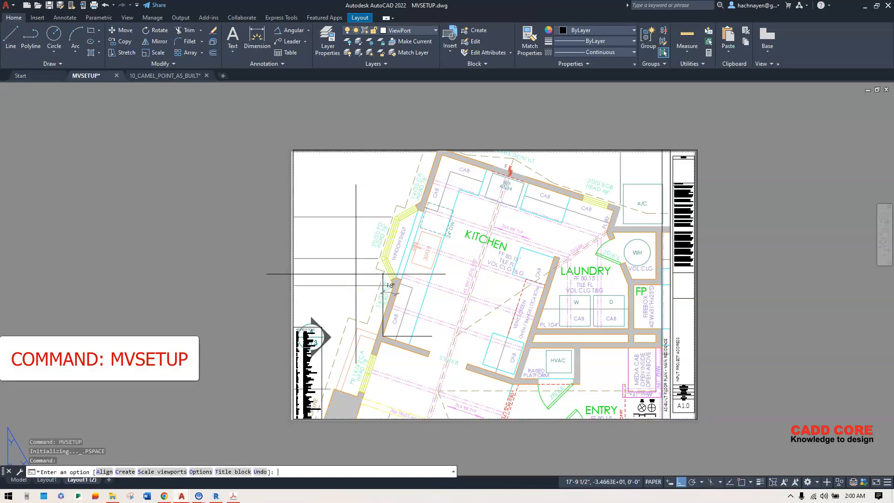
pyautogui.click(105, 471)
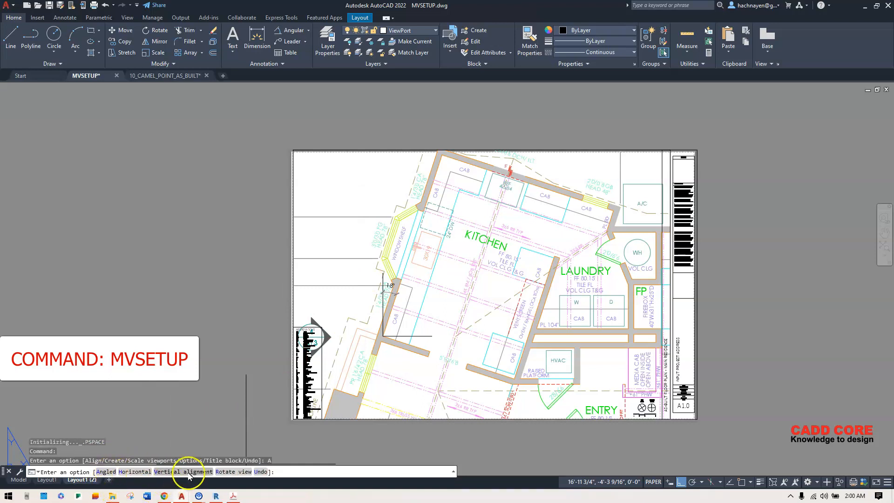
pyautogui.click(233, 472)
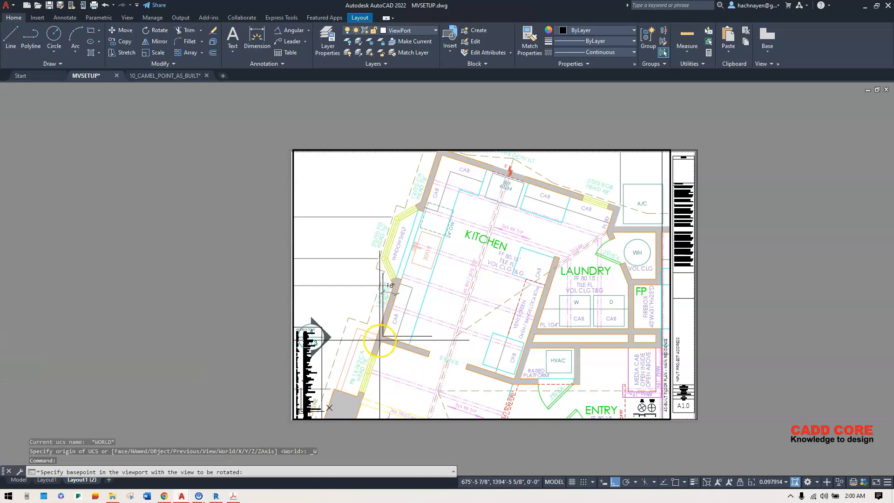
pyautogui.click(679, 481)
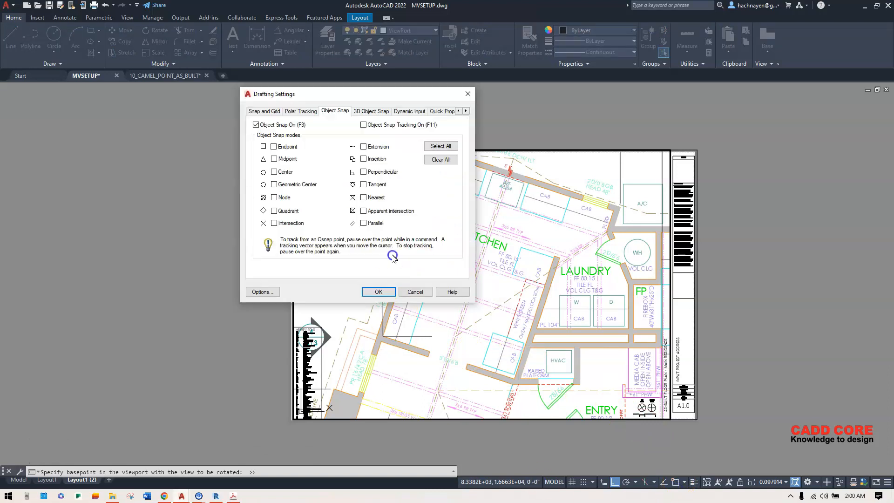
pyautogui.moveTo(325, 96); pyautogui.dragTo(428, 117)
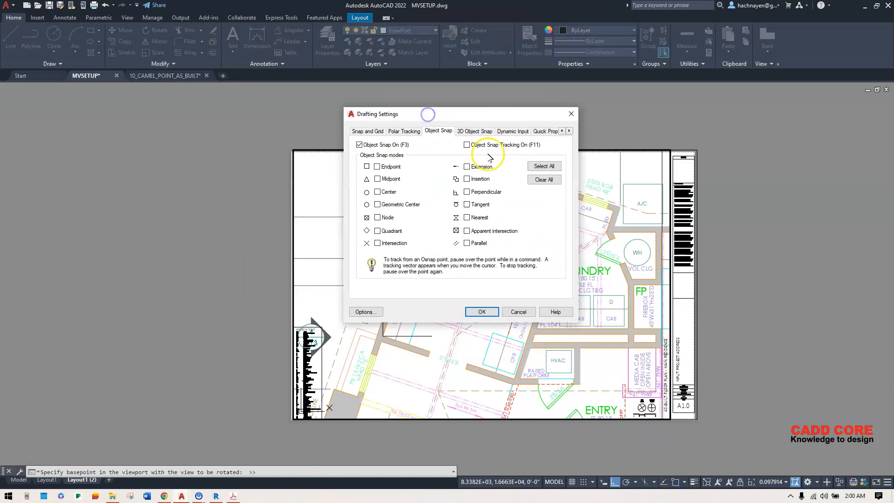
pyautogui.click(481, 312)
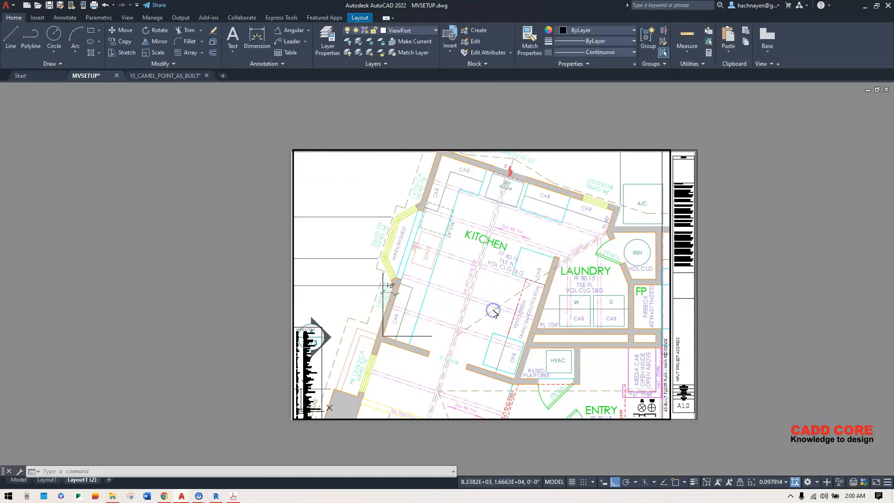
# Step: Set the wall corner where the two reference lines meet as the base point, rotate the view by 18 degrees, and end the command
pyautogui.scroll(2, 382, 335)
pyautogui.click(380, 338)
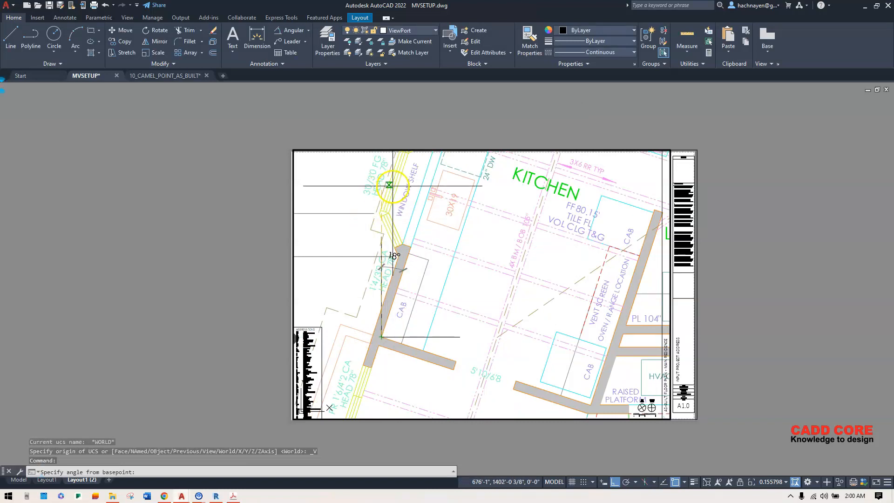
pyautogui.scroll(2, 381, 185)
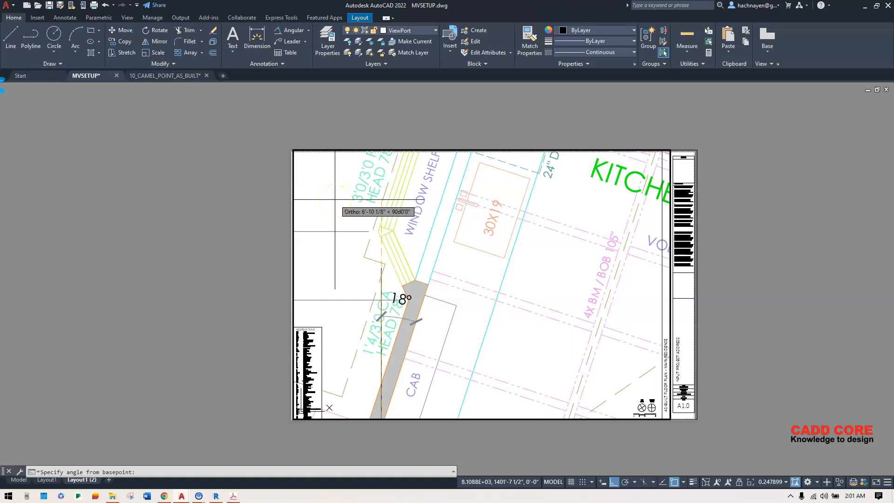
pyautogui.write('18')
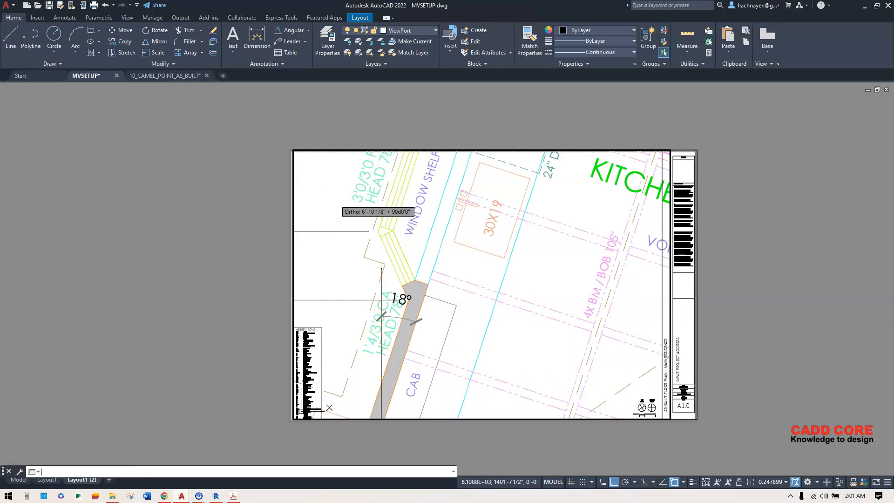
pyautogui.press('Return')
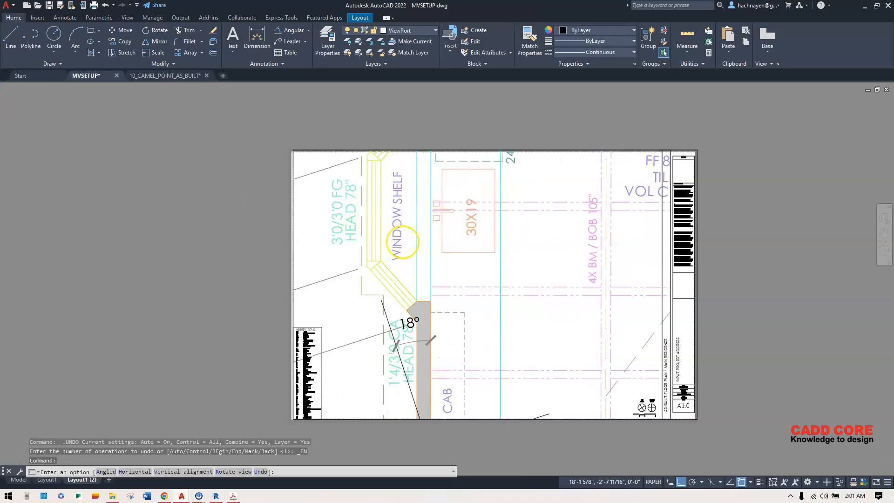
pyautogui.scroll(-2, 402, 242)
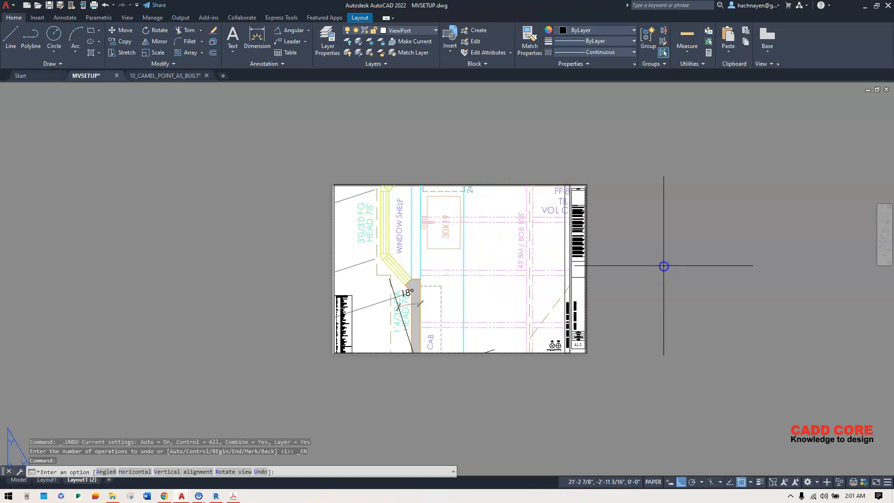
pyautogui.press('Escape')
pyautogui.press('Escape')
# Step: Activate the rotated viewport, view the whole main residence plan in it, and return to paper space
pyautogui.scroll(2, 457, 244)
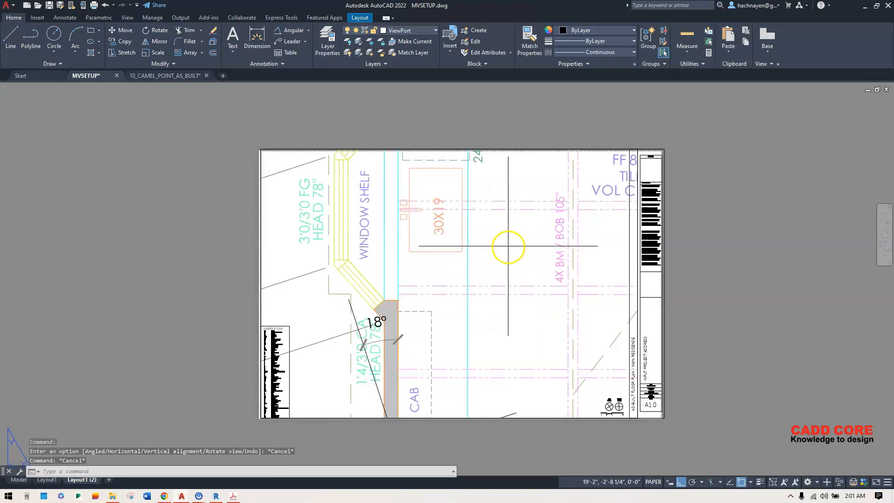
pyautogui.doubleClick(508, 246)
pyautogui.scroll(-4, 455, 281)
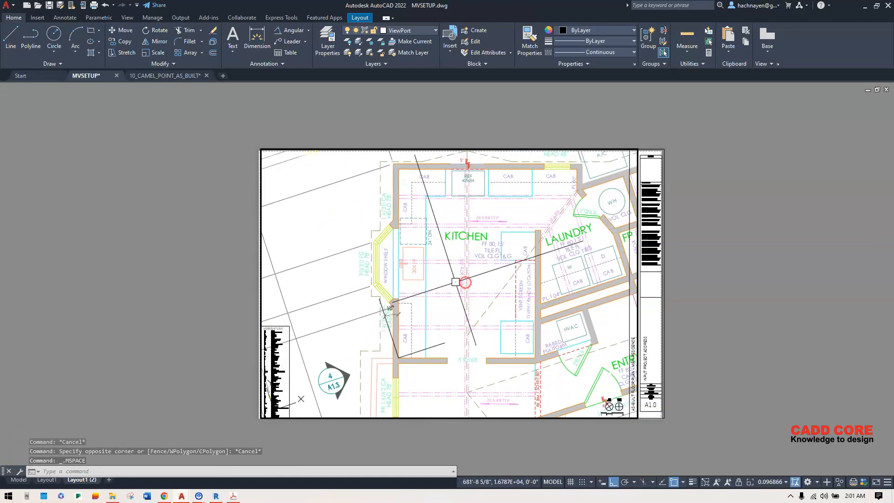
pyautogui.scroll(-6, 455, 281)
pyautogui.scroll(2, 461, 271)
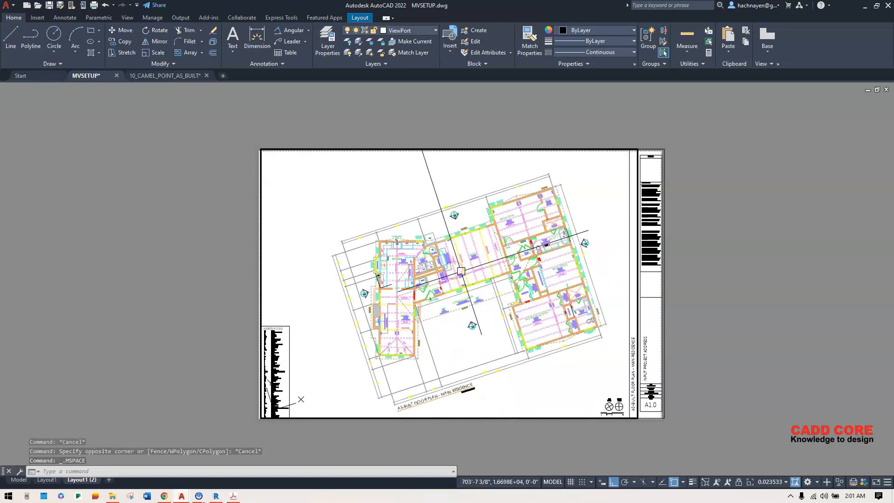
pyautogui.doubleClick(703, 289)
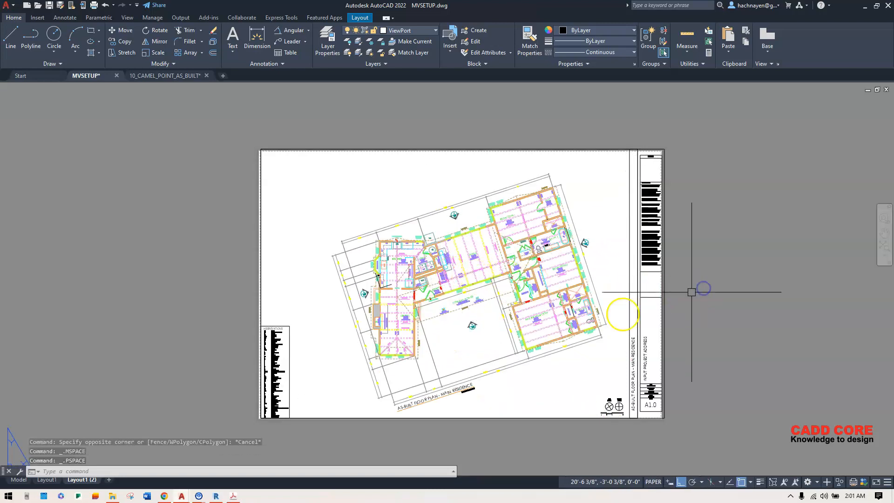
# Step: Check the orientation of the main residence floor plan in model space and return to Layout1 (2)
pyautogui.click(18, 483)
pyautogui.scroll(3, 484, 241)
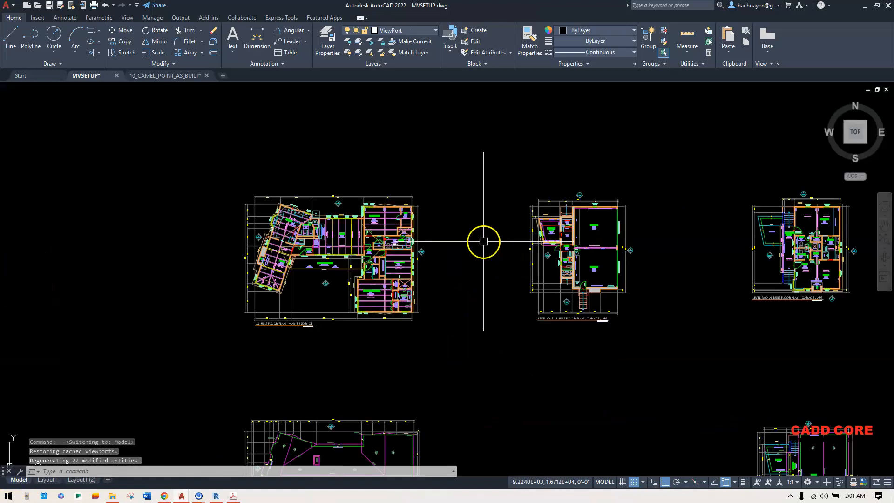
pyautogui.click(74, 481)
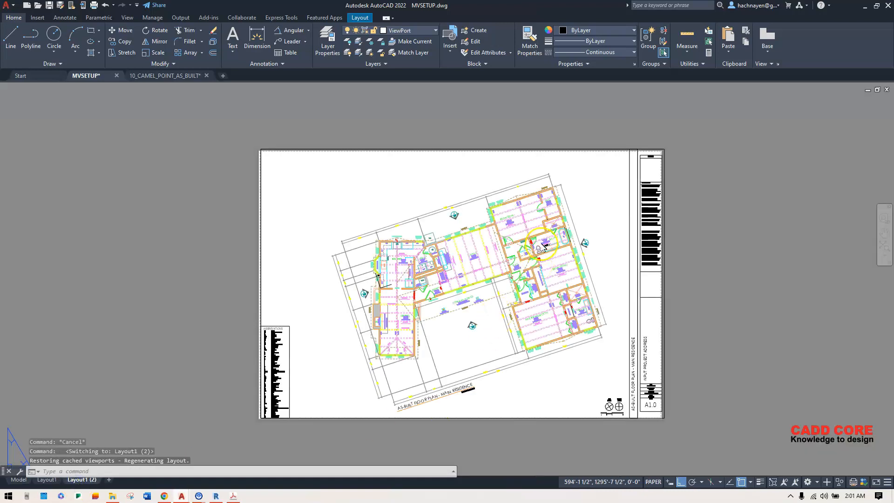
pyautogui.click(694, 279)
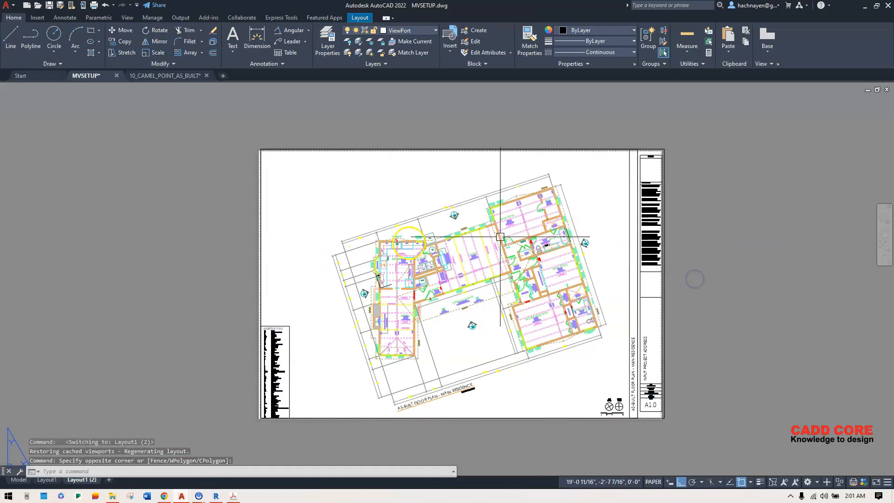
pyautogui.scroll(2, 410, 210)
pyautogui.scroll(-4, 424, 198)
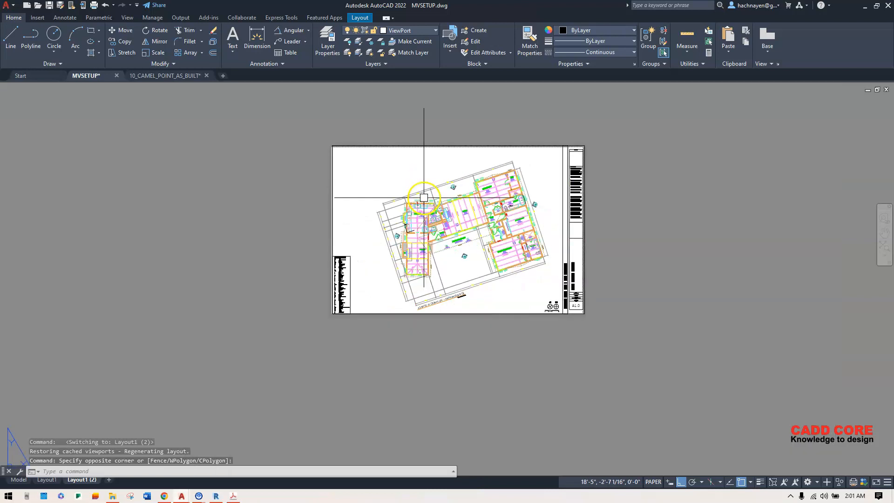
# Step: Inside the viewport, zoom to a window around the straightened kitchen and adjoining laundry, and return to paper space
pyautogui.doubleClick(419, 182)
pyautogui.scroll(5, 409, 216)
pyautogui.scroll(3, 409, 216)
pyautogui.moveTo(417, 220); pyautogui.dragTo(419, 218, button='middle')
pyautogui.write('z')
pyautogui.press('Return')
pyautogui.click(387, 160)
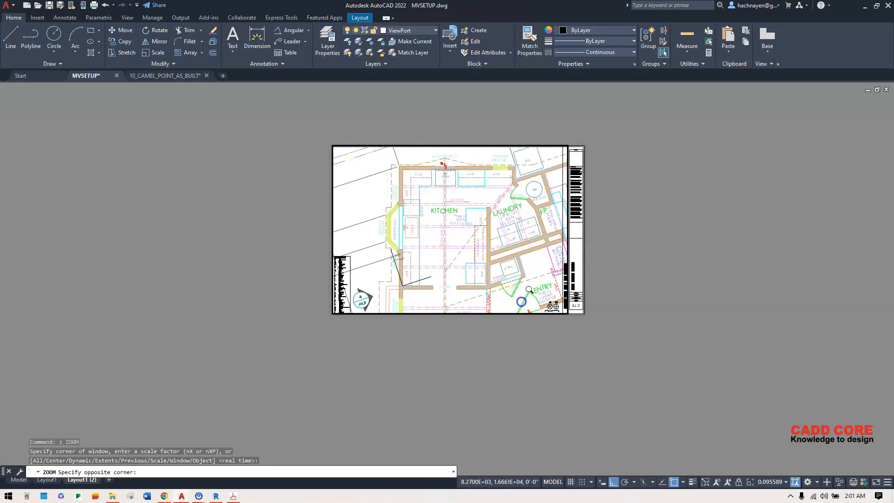
pyautogui.click(522, 301)
pyautogui.doubleClick(648, 254)
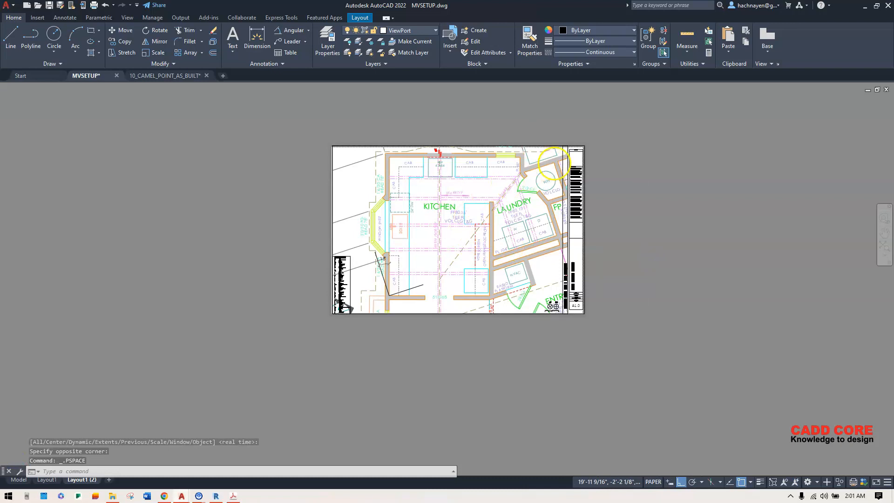
pyautogui.scroll(2, 553, 163)
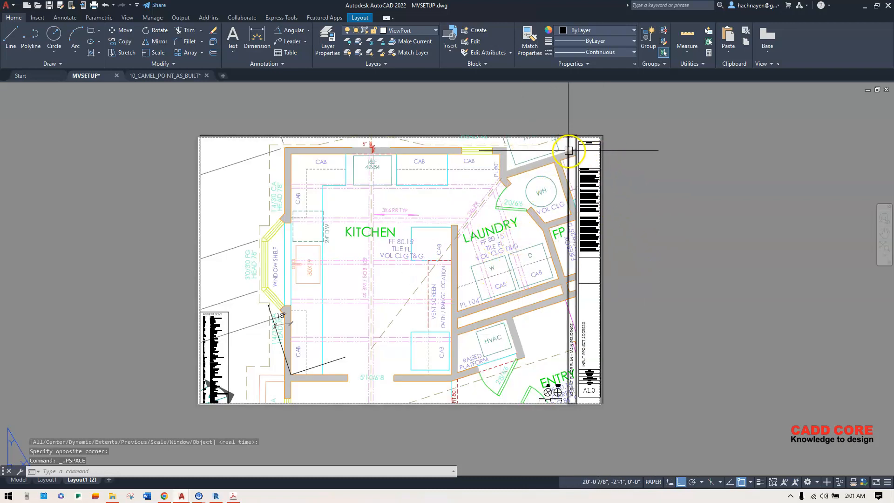
pyautogui.click(557, 135)
pyautogui.click(603, 270)
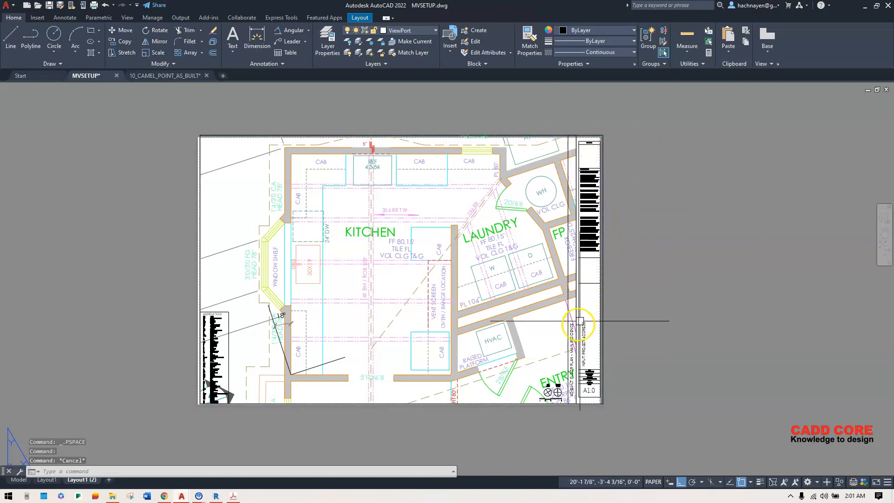
pyautogui.press('Escape')
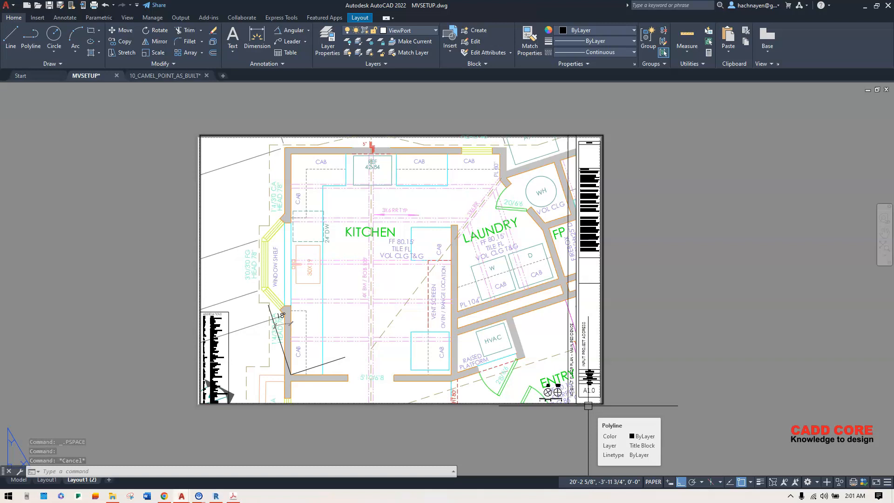
# Step: Hide the title block border polyline that frames the sheet, so that the viewport's boundary can be selected
pyautogui.click(553, 135)
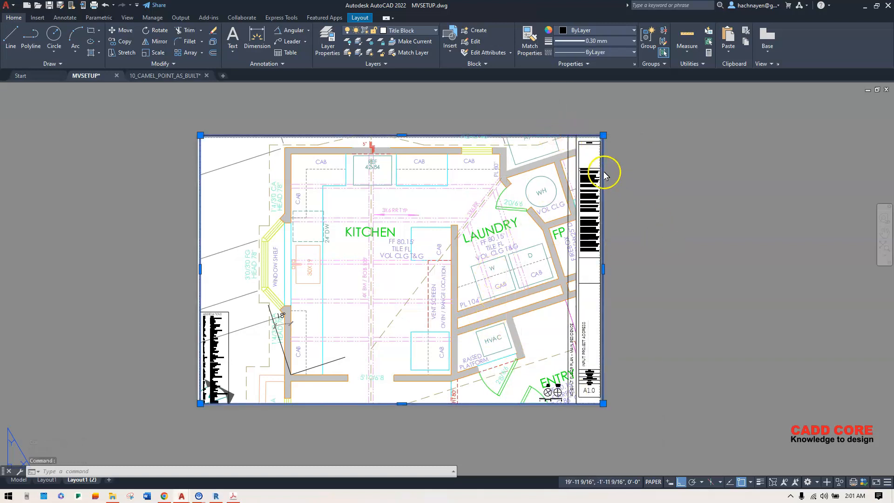
pyautogui.rightClick(606, 150)
pyautogui.press('Escape')
pyautogui.rightClick(608, 175)
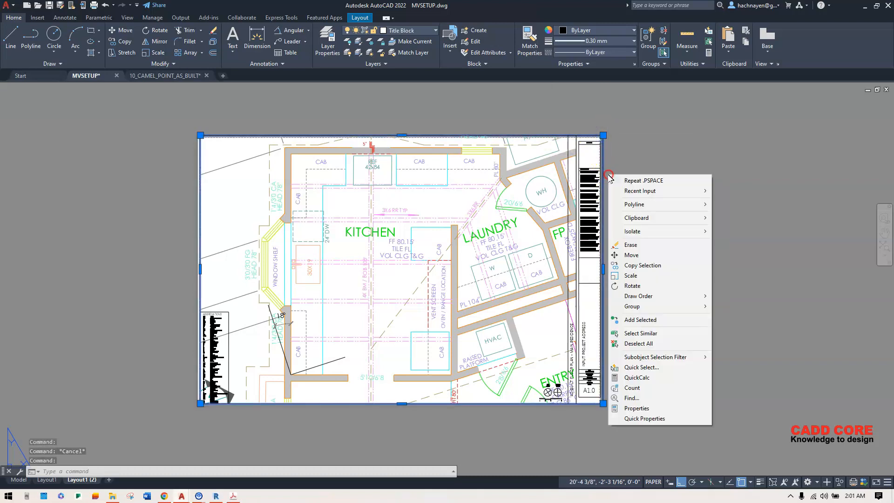
pyautogui.click(689, 232)
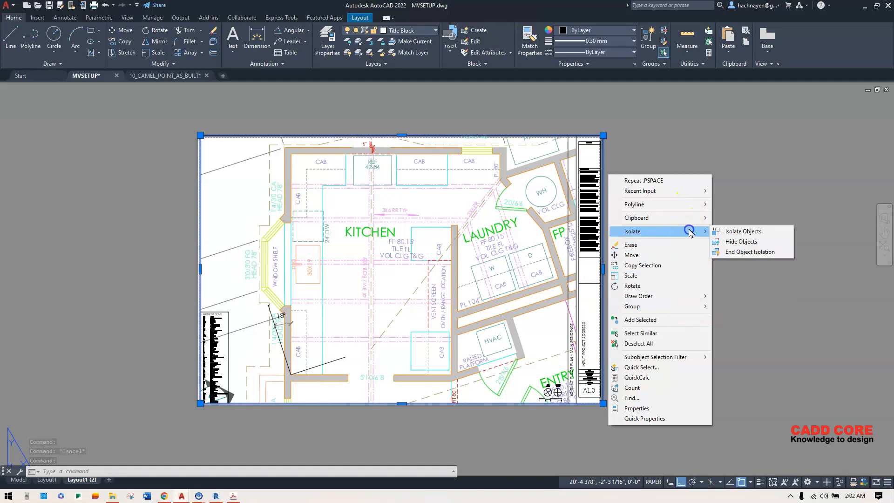
pyautogui.click(753, 242)
pyautogui.press('Escape')
# Step: Stretch the side of the viewport nearest the title block inward so it crops out most of the laundry
pyautogui.click(533, 136)
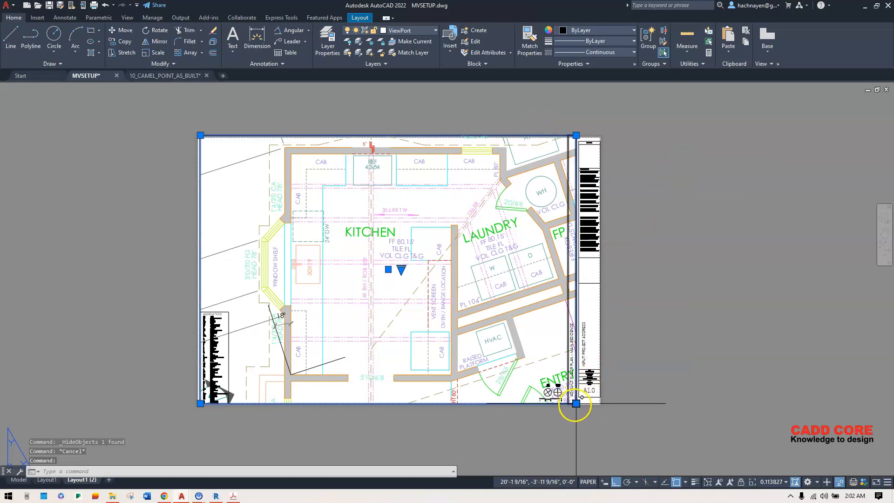
pyautogui.click(576, 403)
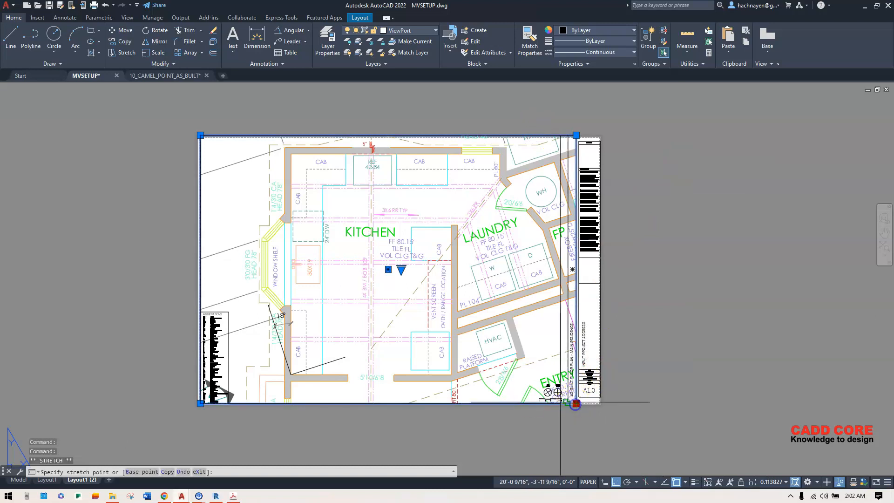
pyautogui.click(478, 403)
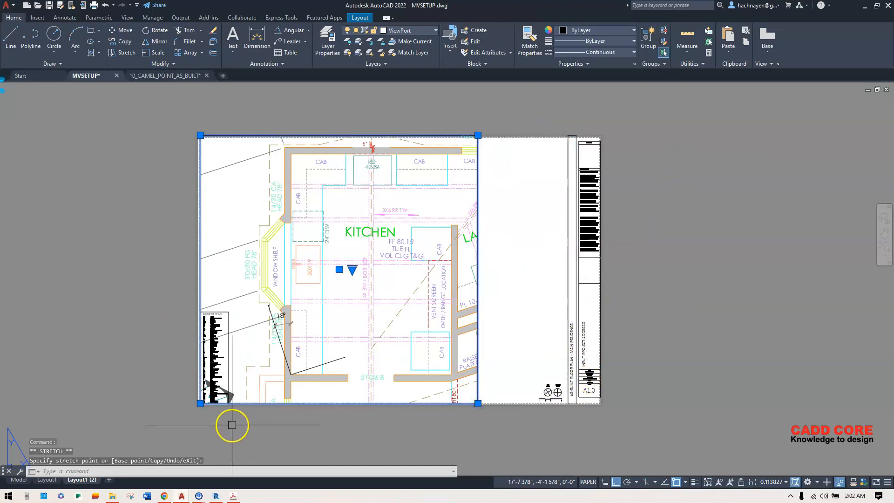
pyautogui.click(247, 403)
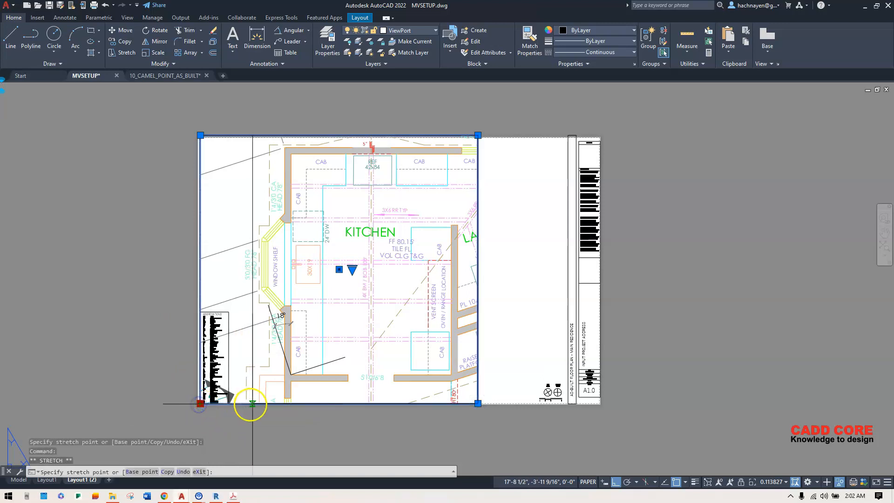
pyautogui.press('Escape')
# Step: Stretch both vertical sides of the viewport inward so they fit closely around the kitchen
pyautogui.moveTo(383, 224); pyautogui.dragTo(439, 225, button='middle')
pyautogui.click(534, 383)
pyautogui.click(533, 404)
pyautogui.click(522, 404)
pyautogui.click(311, 404)
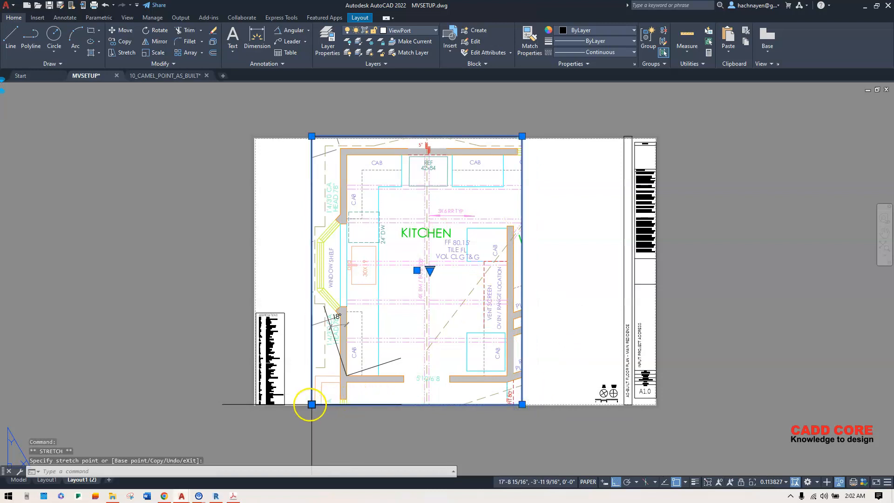
pyautogui.click(311, 404)
pyautogui.click(312, 404)
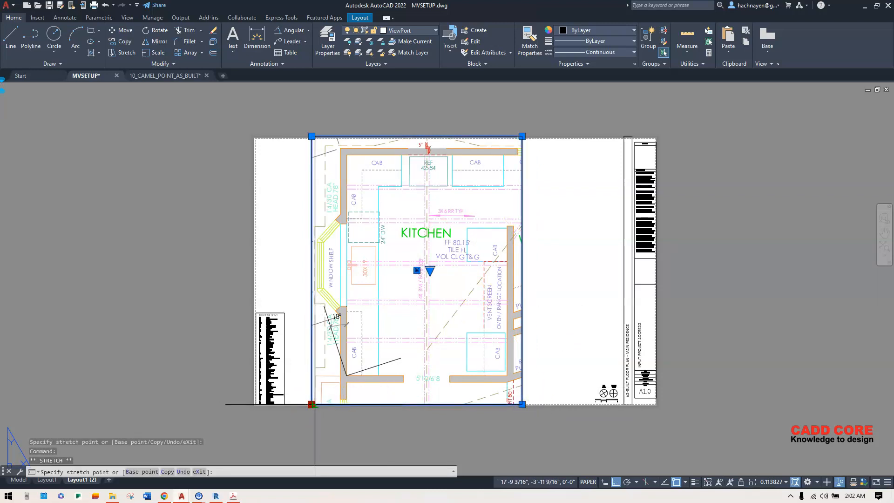
pyautogui.click(311, 404)
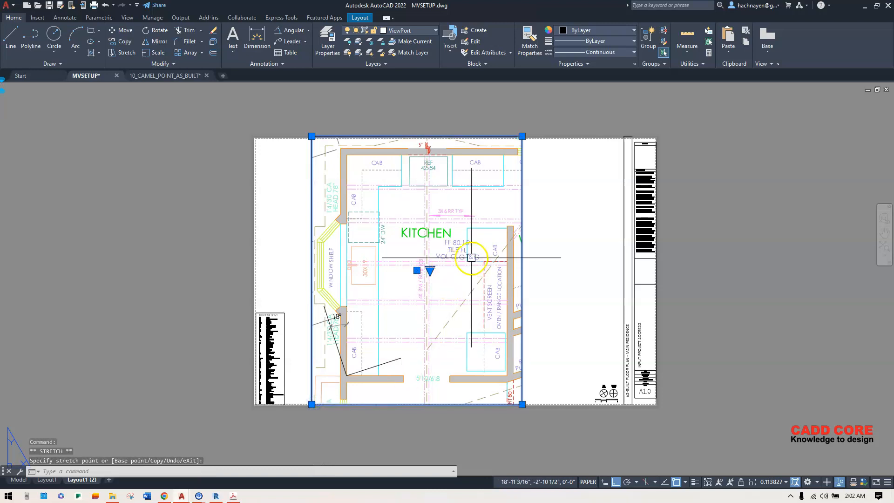
# Step: Stretch the viewport's upper and lower edges inward, just beyond the kitchen's outer walls
pyautogui.scroll(6, 522, 136)
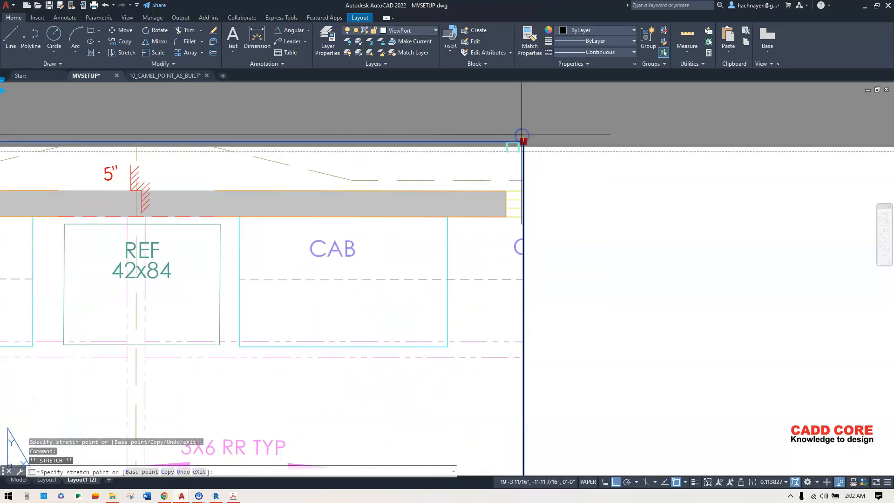
pyautogui.scroll(-8, 547, 130)
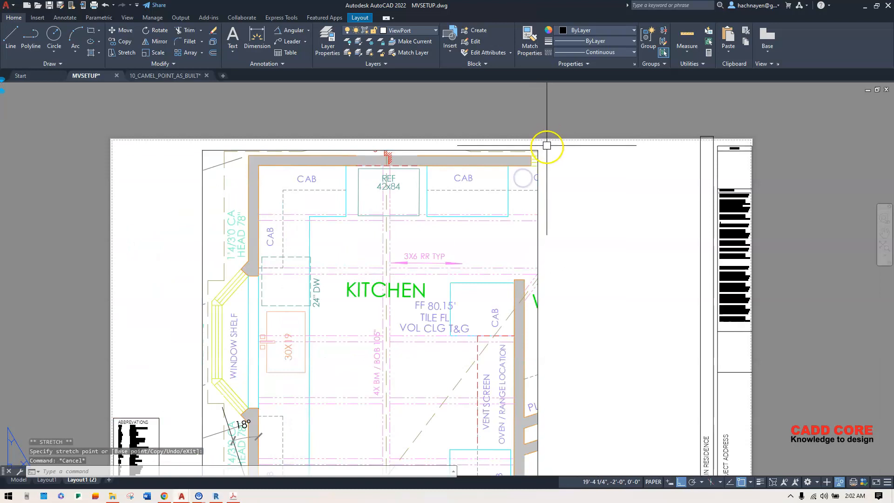
pyautogui.press('Escape')
pyautogui.click(545, 396)
pyautogui.click(528, 417)
pyautogui.click(538, 410)
pyautogui.click(540, 392)
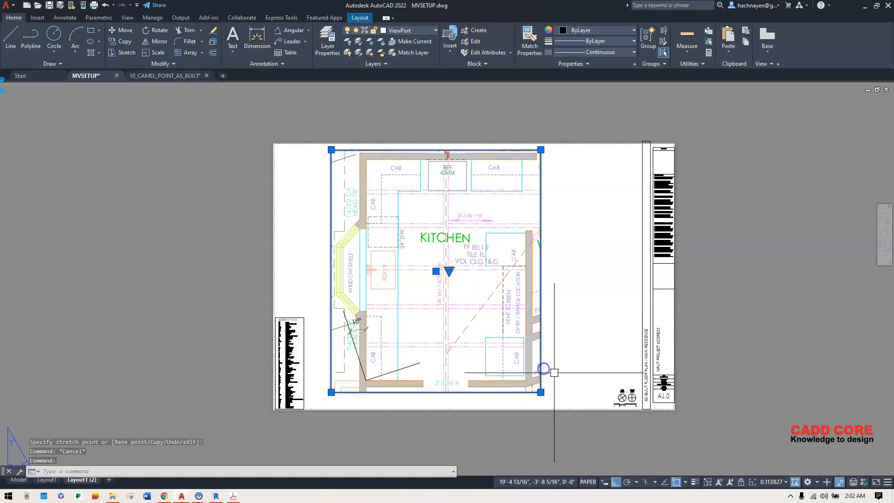
# Step: Move the cropped kitchen viewport to the middle of the sheet with Ortho off, adjusting its placement with a second move
pyautogui.click(119, 30)
pyautogui.click(453, 250)
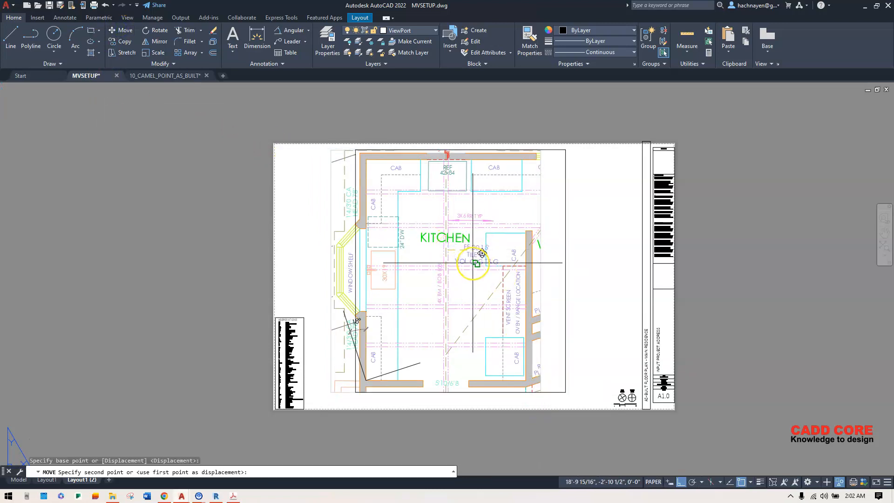
pyautogui.press('F8')
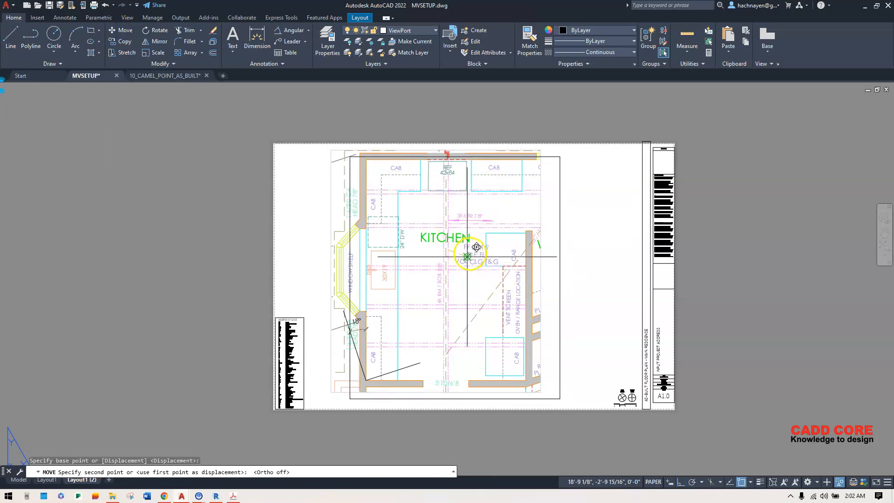
pyautogui.click(480, 254)
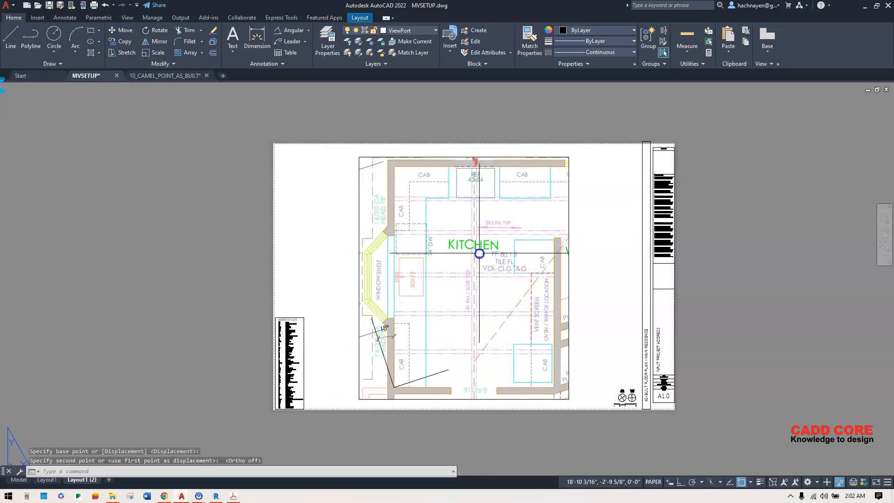
pyautogui.click(568, 257)
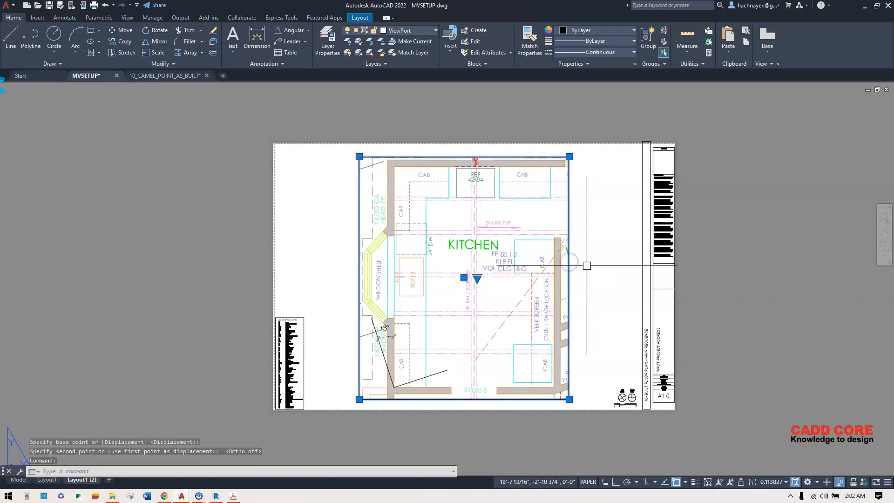
pyautogui.write('m')
pyautogui.press('Return')
pyautogui.click(602, 262)
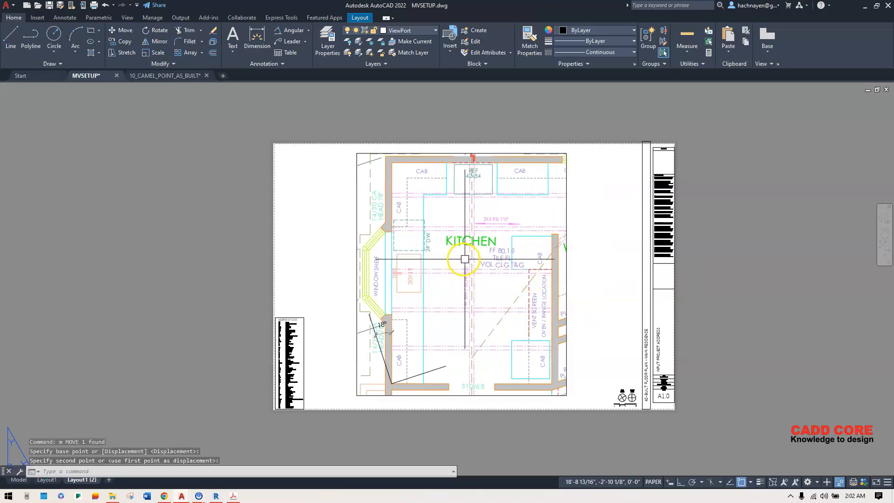
# Step: Select the kitchen viewport and check the ViewPort layer's settings in the layer properties
pyautogui.click(571, 276)
pyautogui.click(569, 278)
pyautogui.click(569, 271)
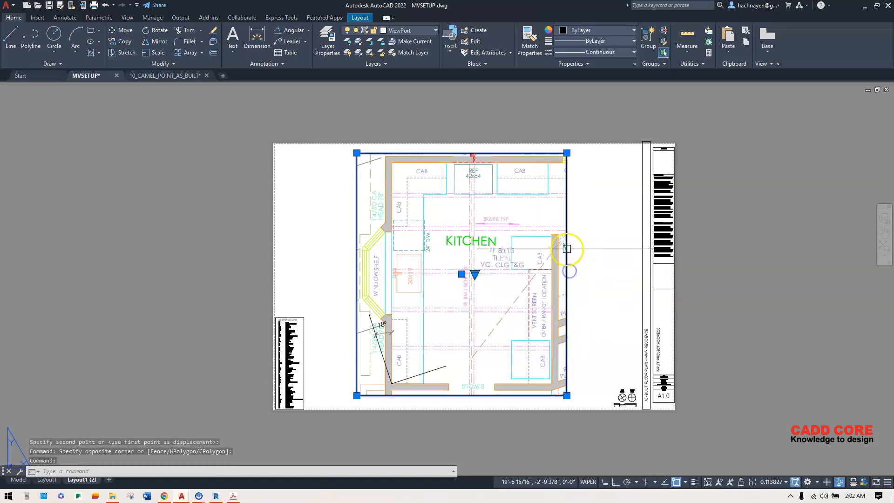
pyautogui.click(399, 32)
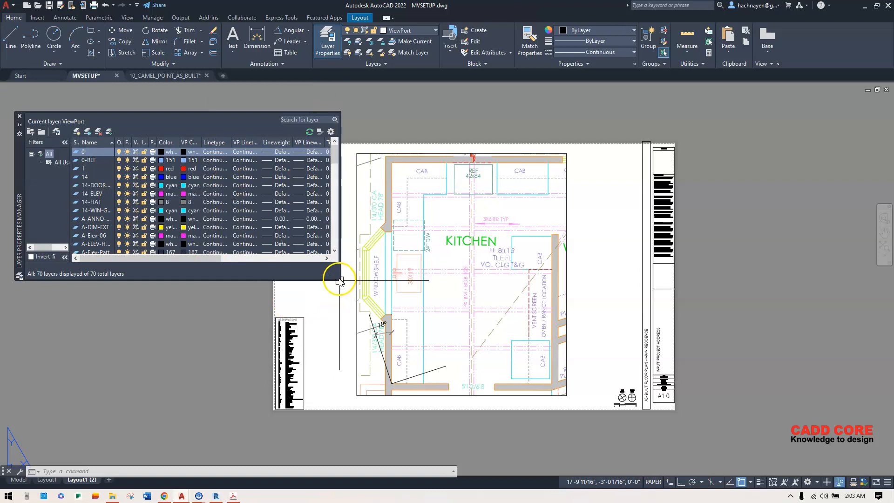
pyautogui.moveTo(340, 279); pyautogui.dragTo(375, 351)
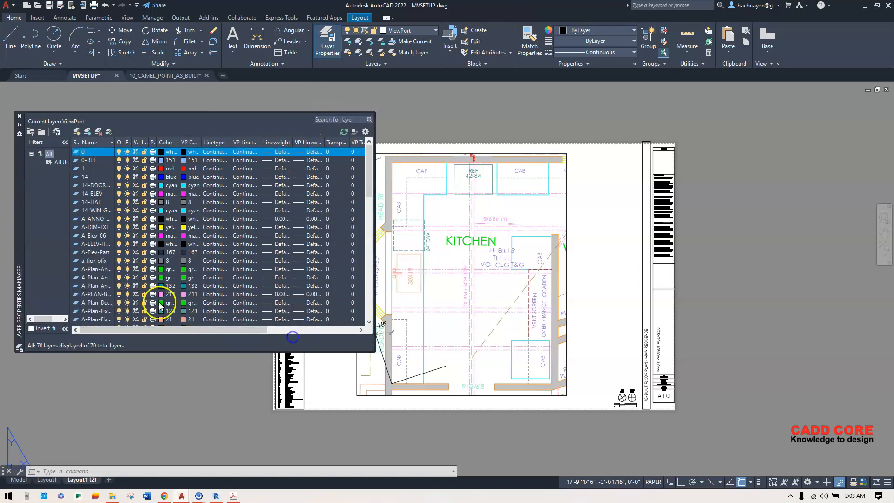
pyautogui.scroll(-7, 104, 255)
pyautogui.scroll(-10, 102, 265)
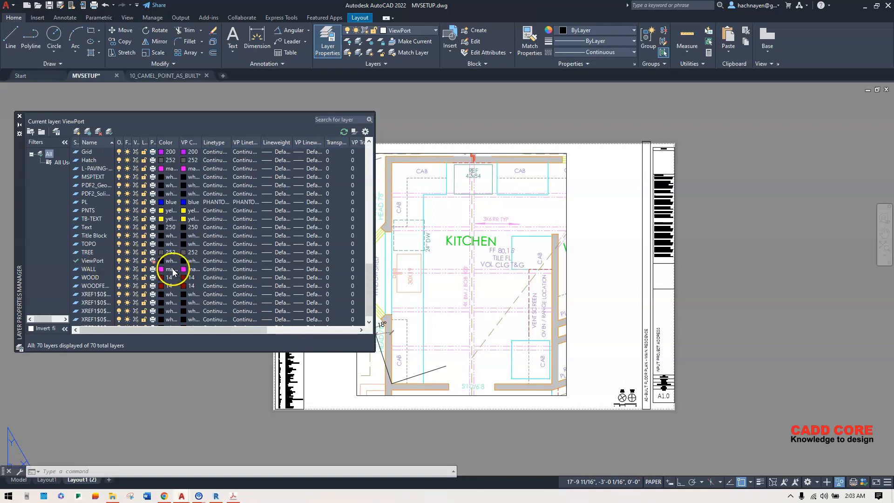
pyautogui.click(19, 117)
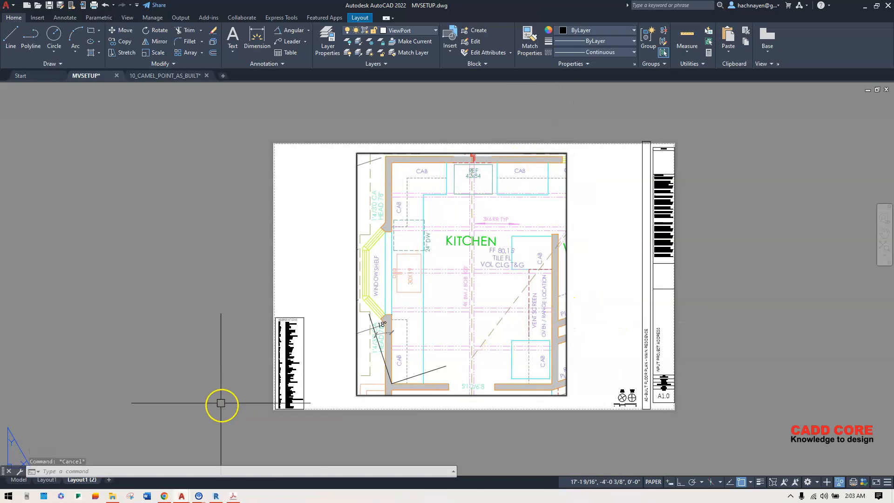
# Step: Switch to Layout1 and inspect its main residence floor plan, including the master bedroom wing
pyautogui.click(40, 480)
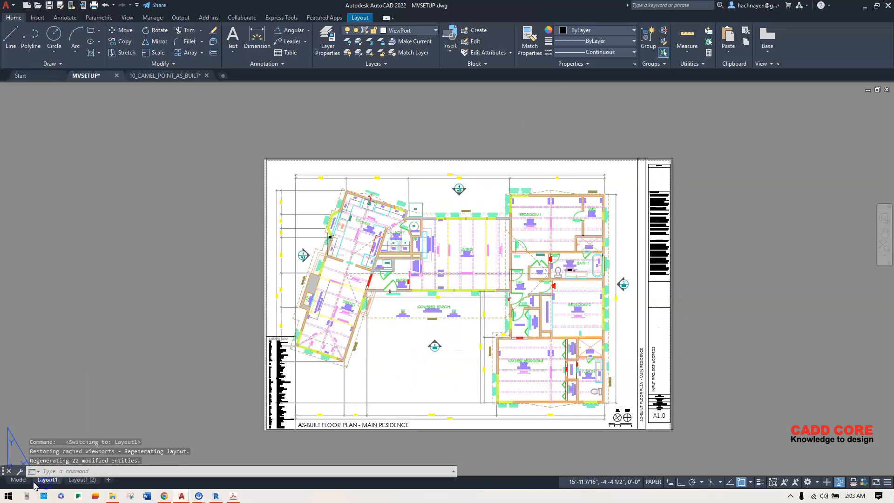
pyautogui.click(710, 337)
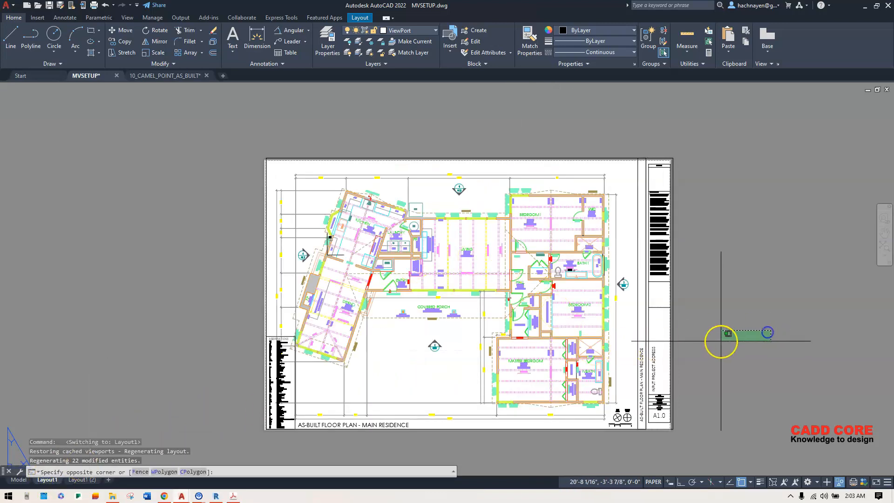
pyautogui.scroll(6, 589, 388)
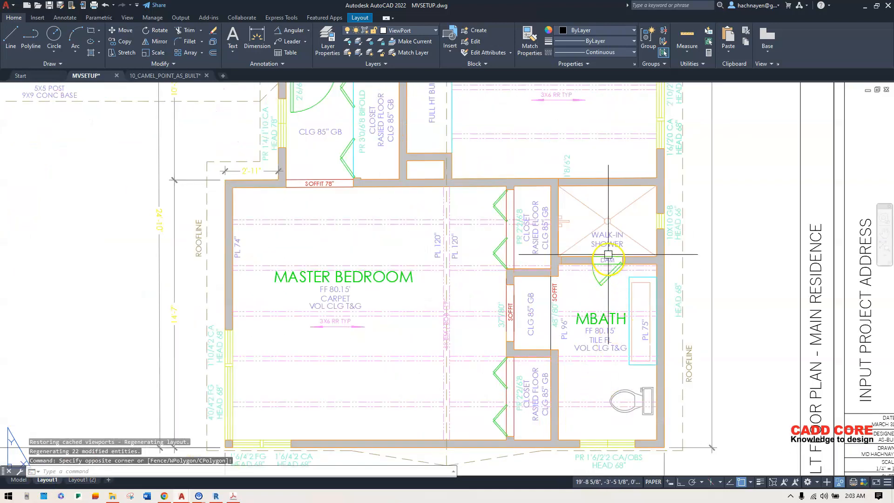
pyautogui.scroll(-6, 517, 359)
pyautogui.scroll(-3, 517, 358)
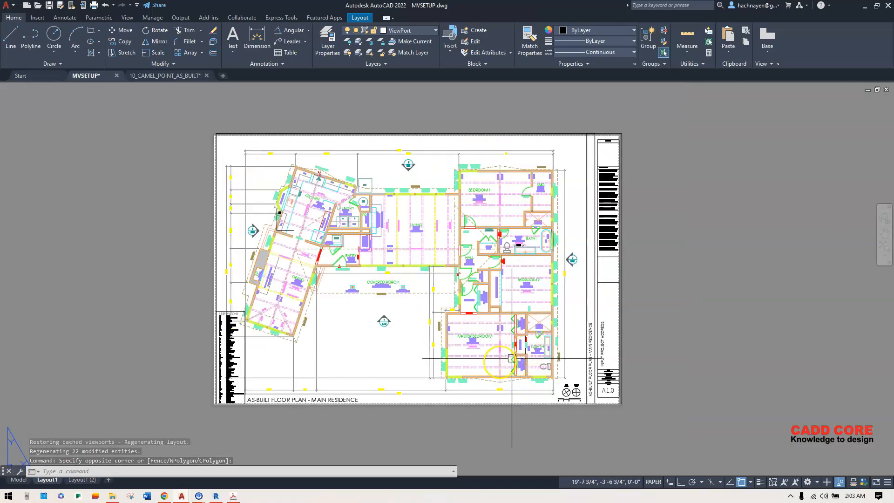
# Step: Create a copy of Layout1 after the existing layouts
pyautogui.click(92, 479)
pyautogui.click(47, 480)
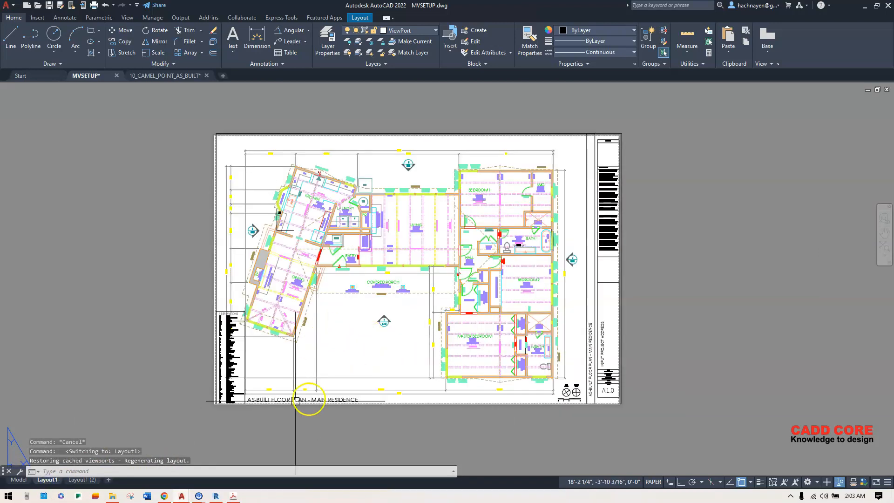
pyautogui.rightClick(47, 481)
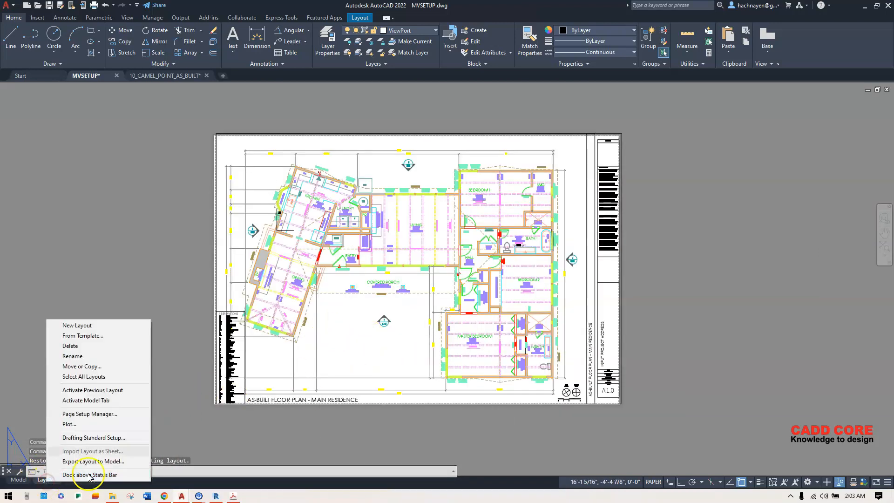
pyautogui.click(90, 366)
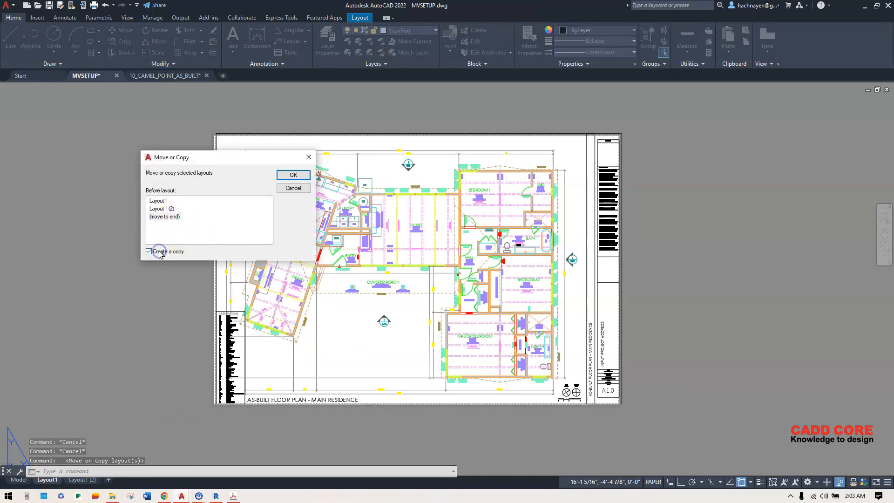
pyautogui.click(293, 176)
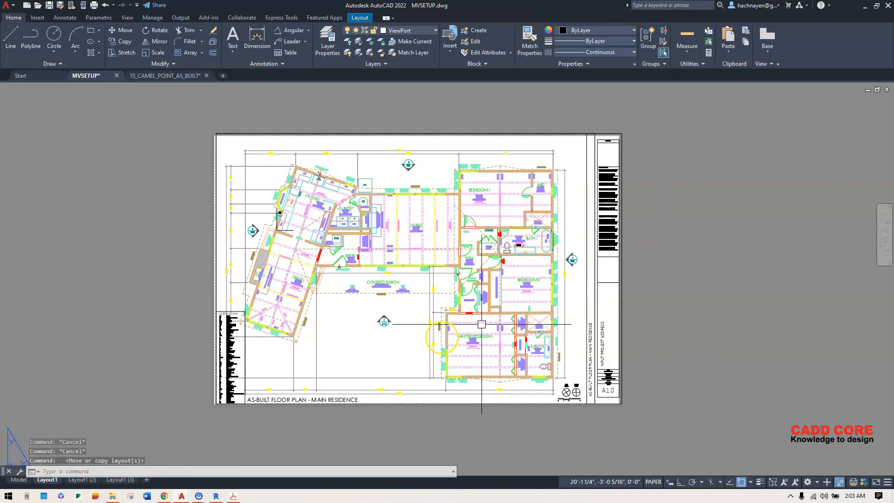
# Step: Add a new blank layout, compare the original and copied layouts, and open the new one
pyautogui.click(146, 481)
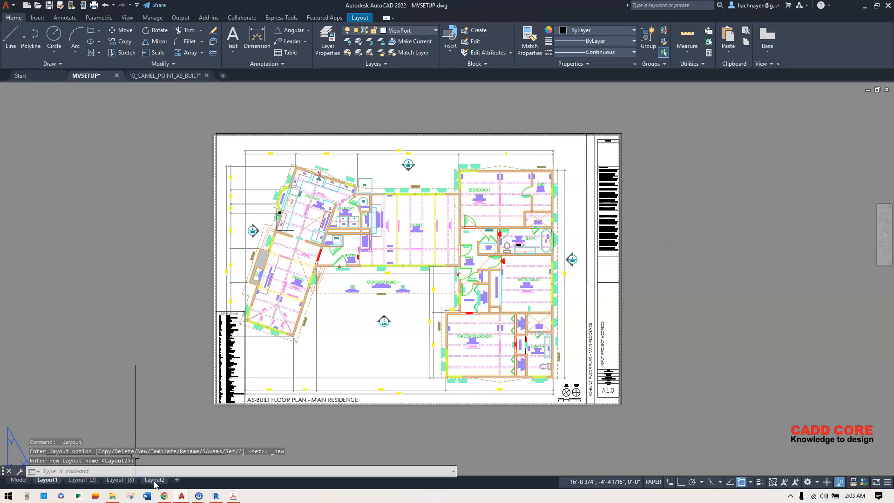
pyautogui.click(127, 480)
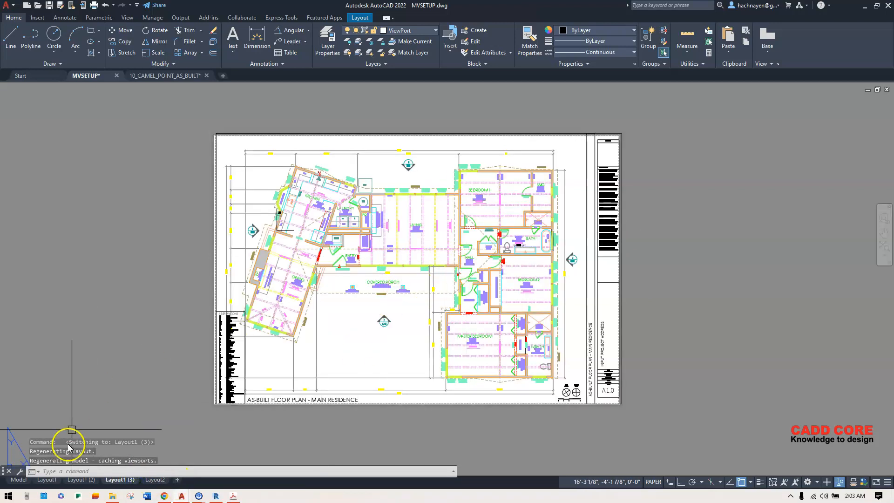
pyautogui.click(82, 480)
pyautogui.click(47, 480)
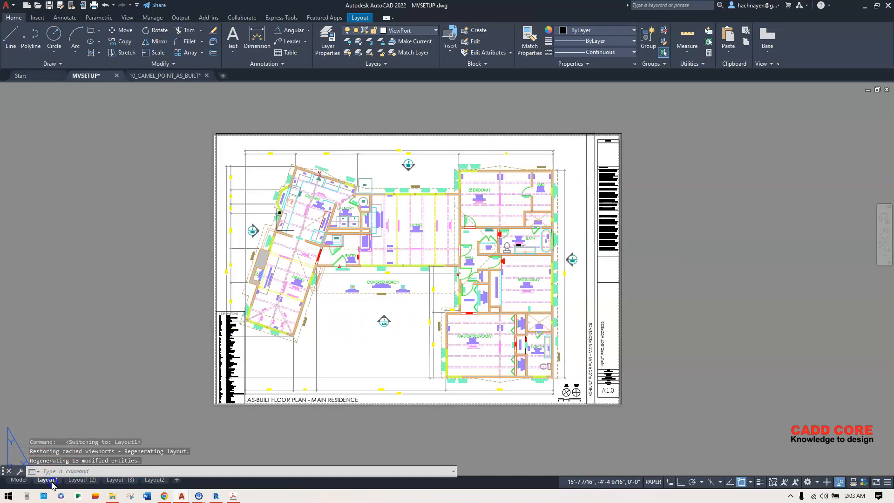
pyautogui.click(156, 480)
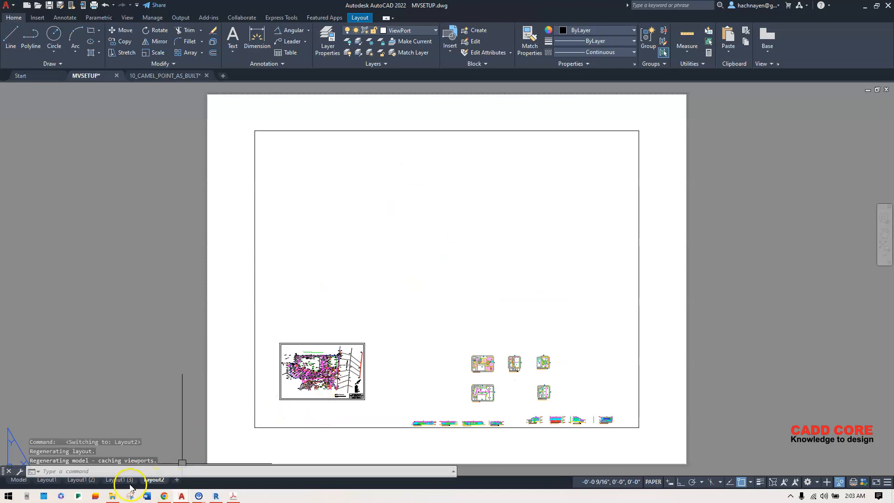
# Step: Delete the newly added blank layout Layout2
pyautogui.scroll(-2, 412, 300)
pyautogui.scroll(2, 354, 326)
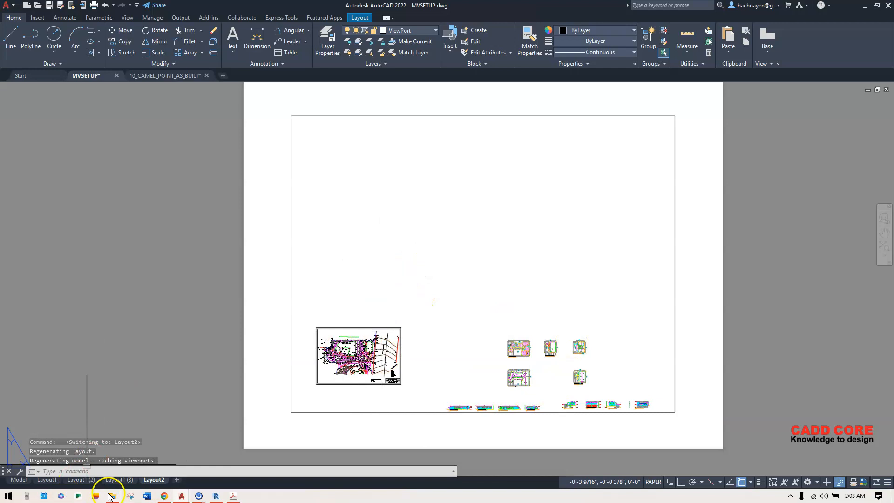
pyautogui.rightClick(164, 481)
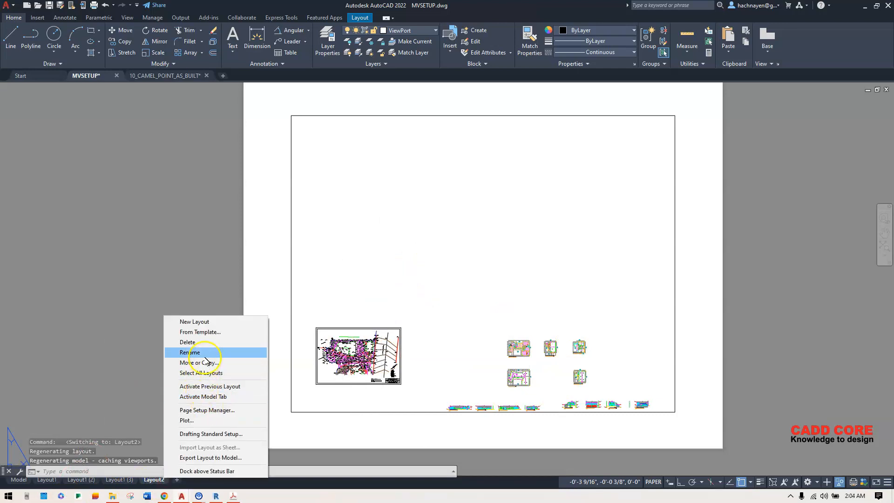
pyautogui.click(205, 345)
pyautogui.click(472, 282)
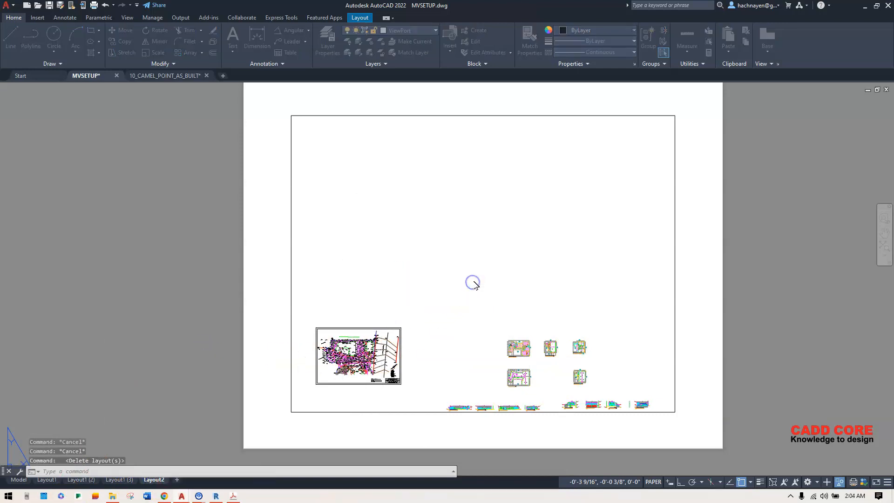
# Step: Check Layout1, switch to its copy Layout1 (3), and enlarge the master bath inside that layout's viewport
pyautogui.click(67, 481)
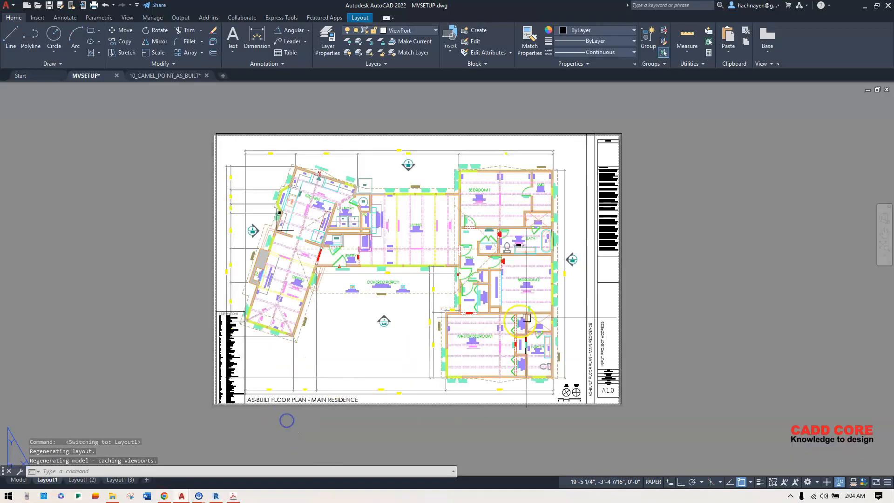
pyautogui.click(127, 481)
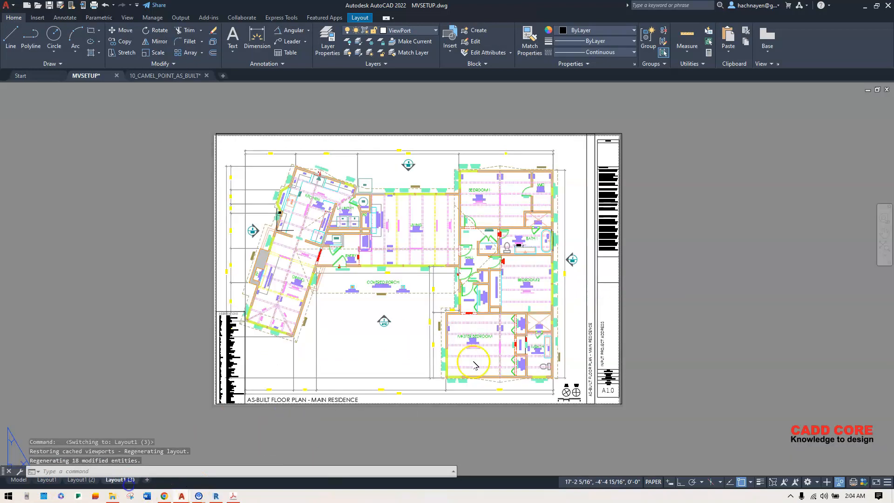
pyautogui.click(662, 270)
pyautogui.click(531, 359)
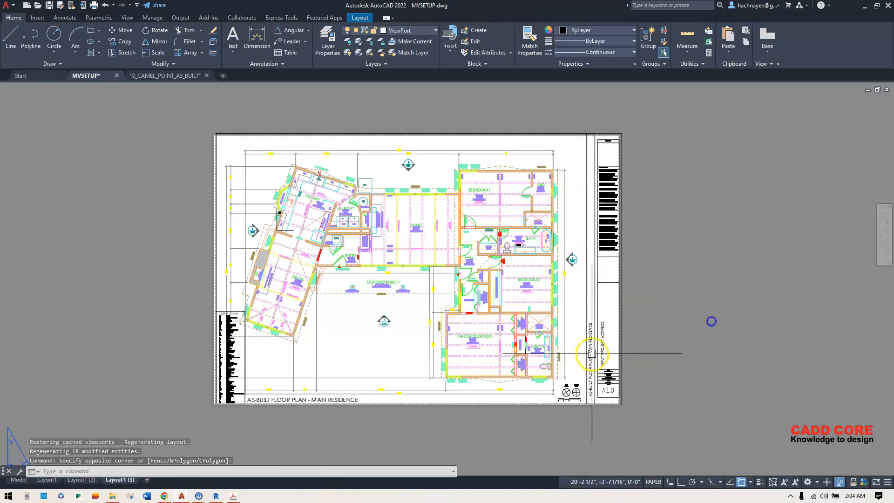
pyautogui.scroll(2, 540, 355)
pyautogui.scroll(4, 540, 354)
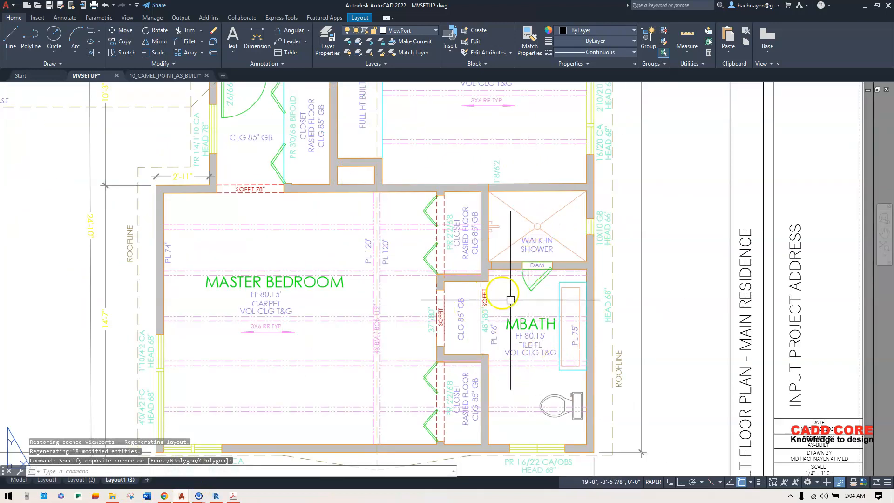
pyautogui.scroll(-6, 502, 299)
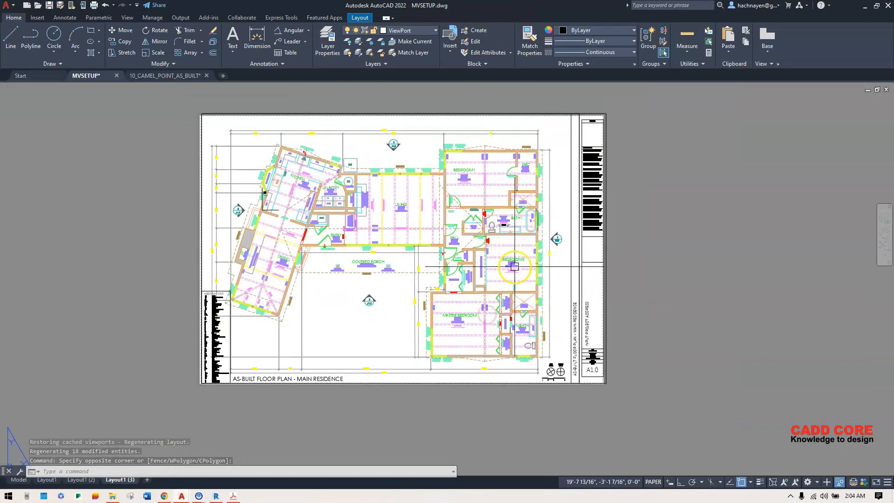
pyautogui.doubleClick(555, 265)
pyautogui.moveTo(519, 285); pyautogui.dragTo(515, 285, button='middle')
pyautogui.scroll(6, 514, 284)
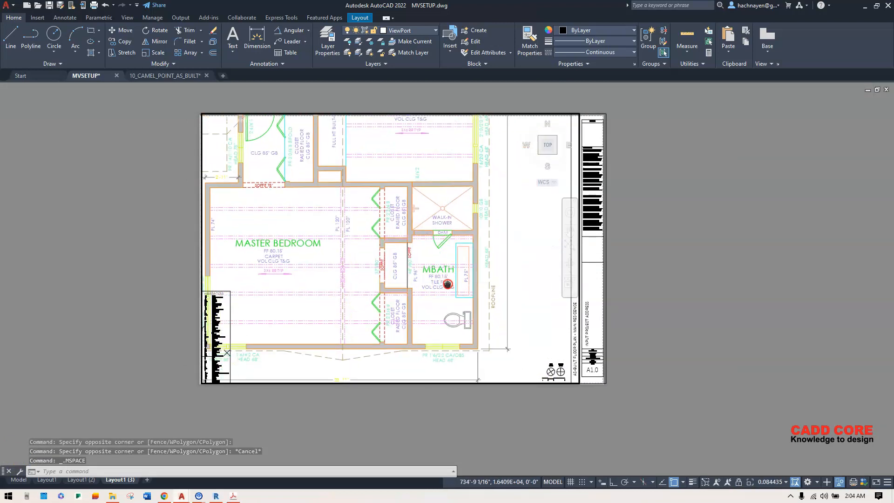
pyautogui.moveTo(453, 296); pyautogui.dragTo(429, 294, button='middle')
pyautogui.doubleClick(672, 288)
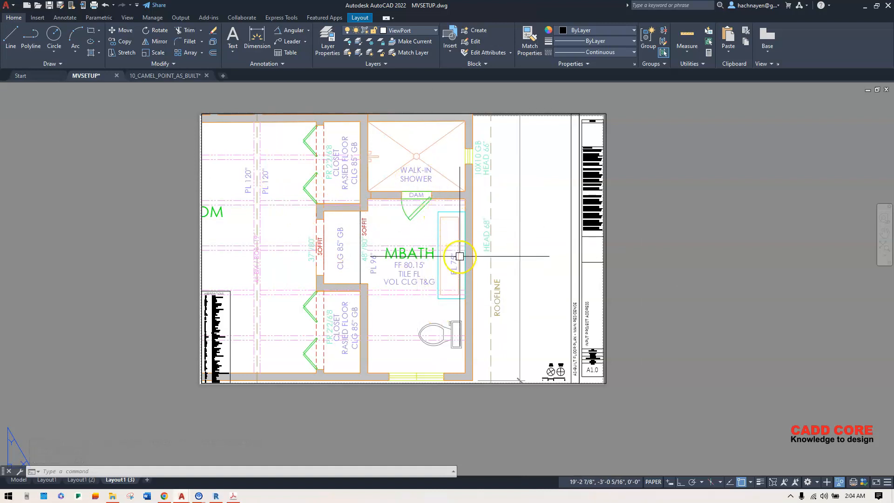
# Step: Rotate the view inside the viewport by 90 degrees about the master bath's lower outer wall corner using MVSETUP's Align option
pyautogui.scroll(-2, 459, 256)
pyautogui.scroll(2, 449, 254)
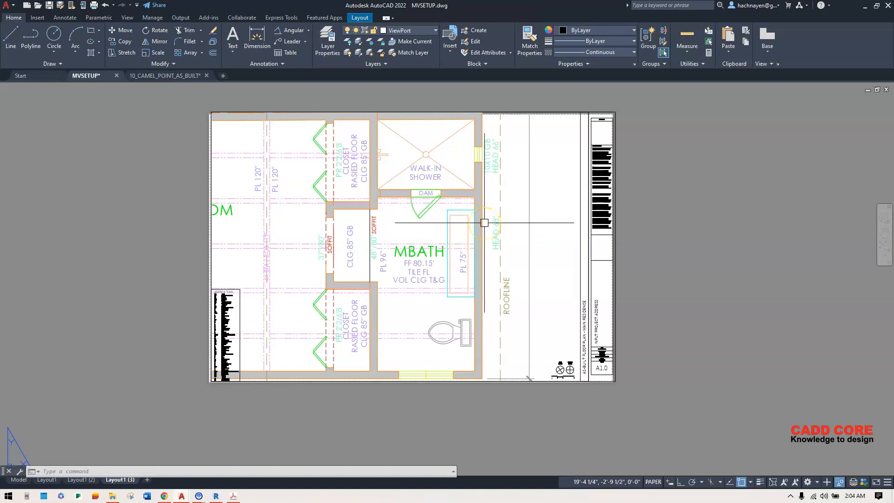
pyautogui.doubleClick(511, 205)
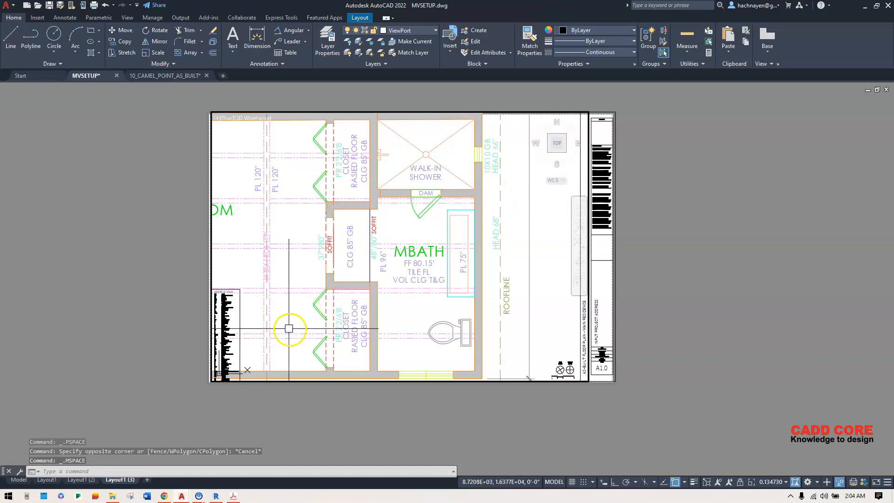
pyautogui.write('MVset')
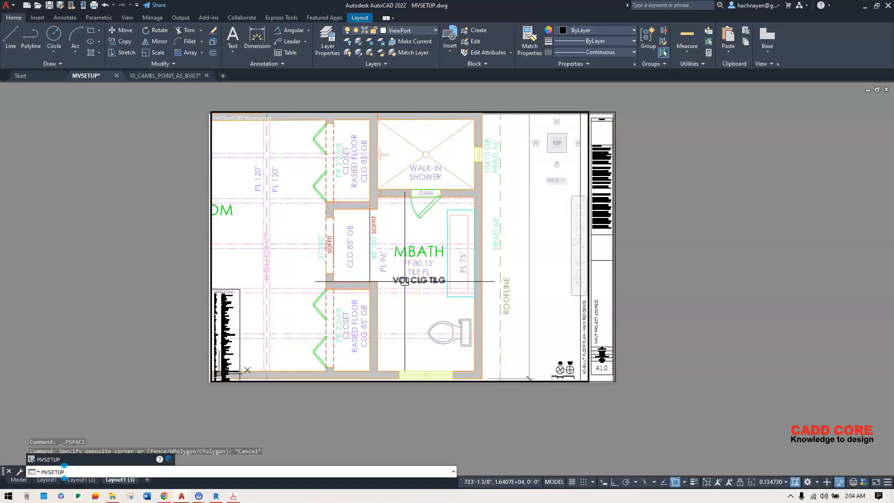
pyautogui.press('Return')
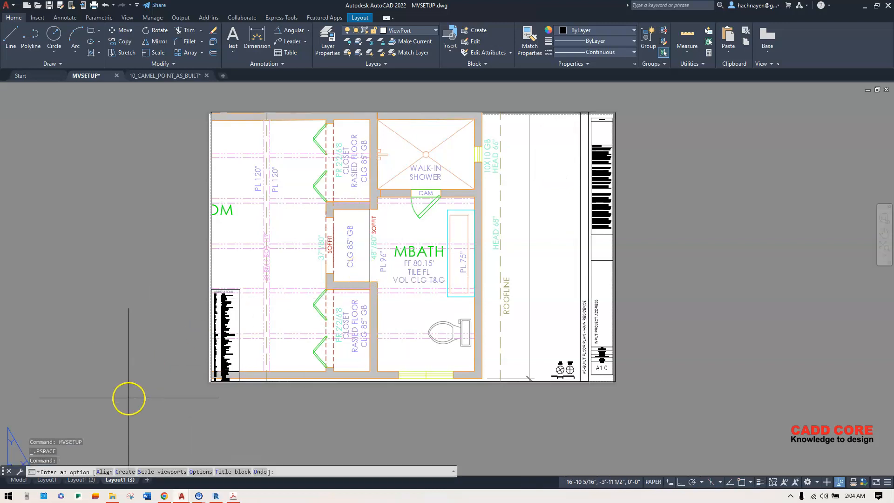
pyautogui.click(104, 472)
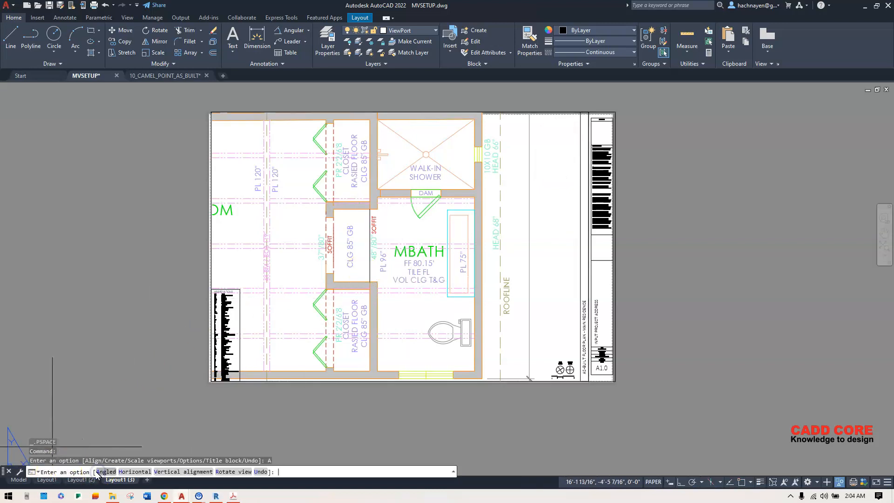
pyautogui.click(230, 472)
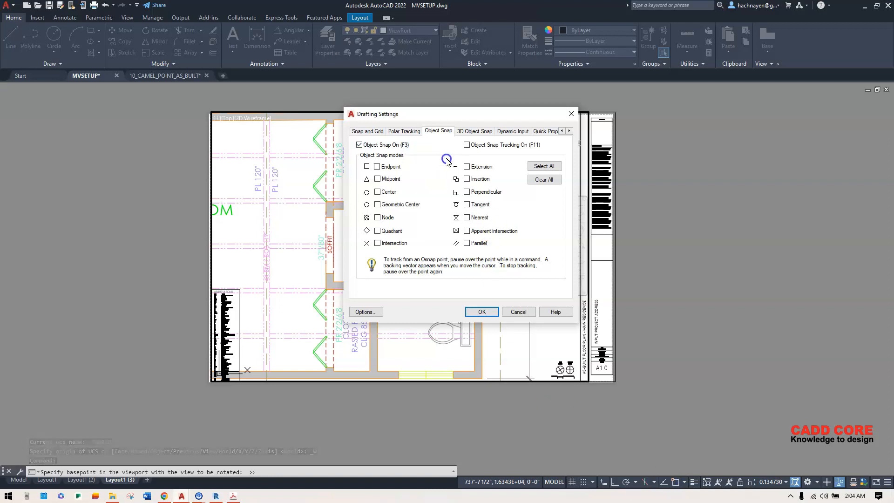
pyautogui.click(482, 312)
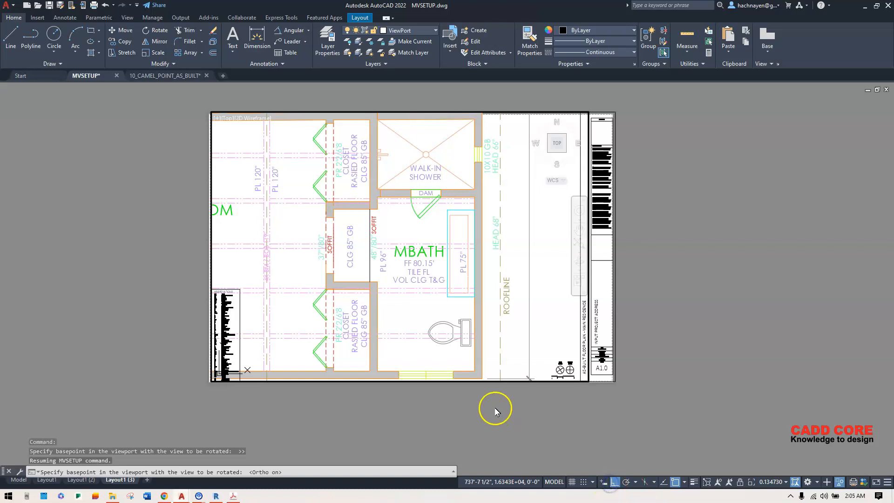
pyautogui.click(484, 376)
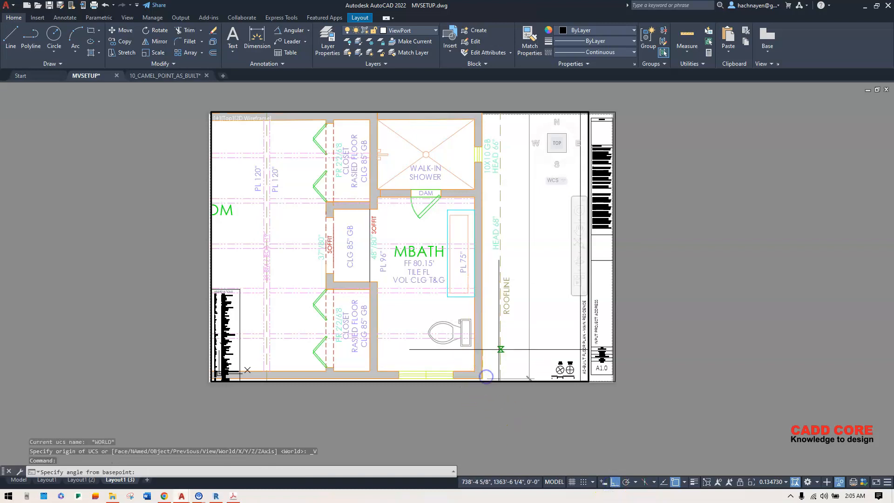
pyautogui.write('9')
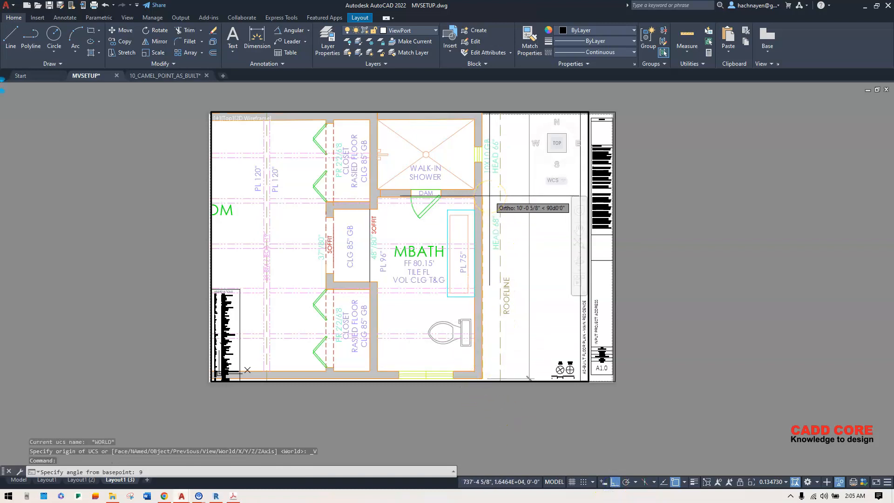
pyautogui.write('0')
pyautogui.press('Return')
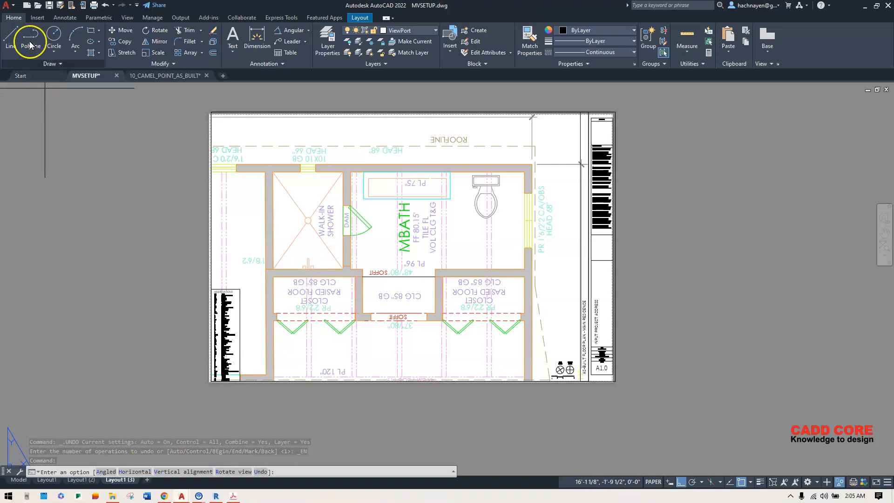
pyautogui.press('Escape')
pyautogui.press('Escape')
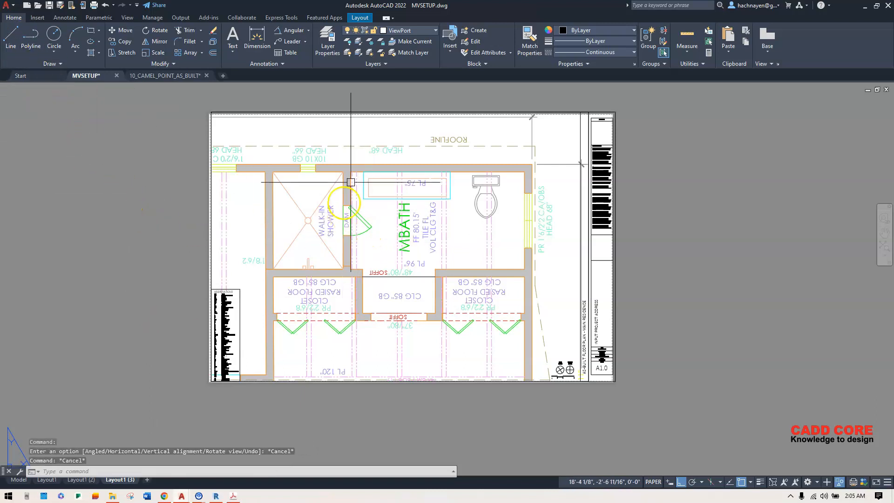
# Step: Fit the rotated master bath and its adjoining closets in the viewport with a zoom window, and return to paper space
pyautogui.doubleClick(374, 132)
pyautogui.moveTo(371, 209); pyautogui.dragTo(380, 212, button='middle')
pyautogui.write('z')
pyautogui.press('Return')
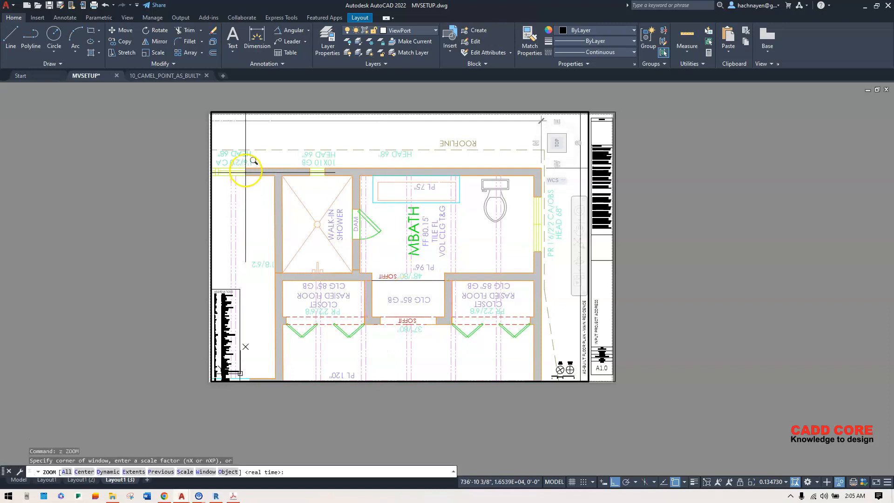
pyautogui.moveTo(271, 162); pyautogui.dragTo(550, 337)
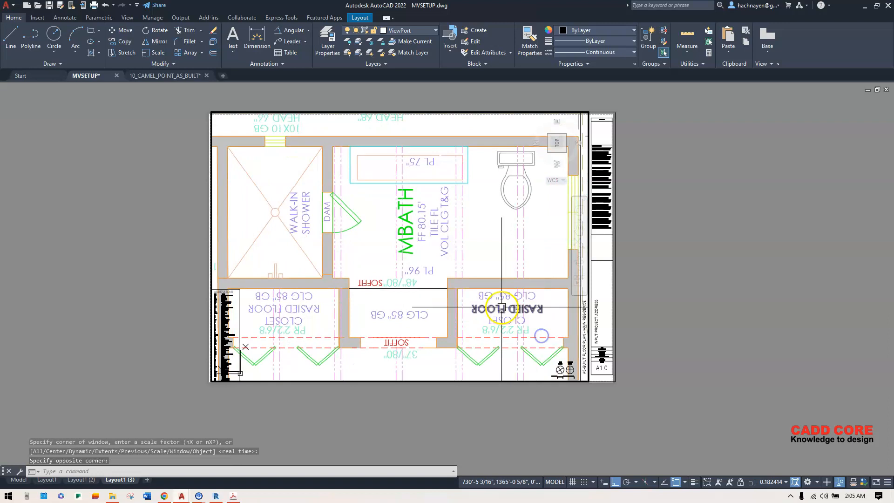
pyautogui.doubleClick(670, 340)
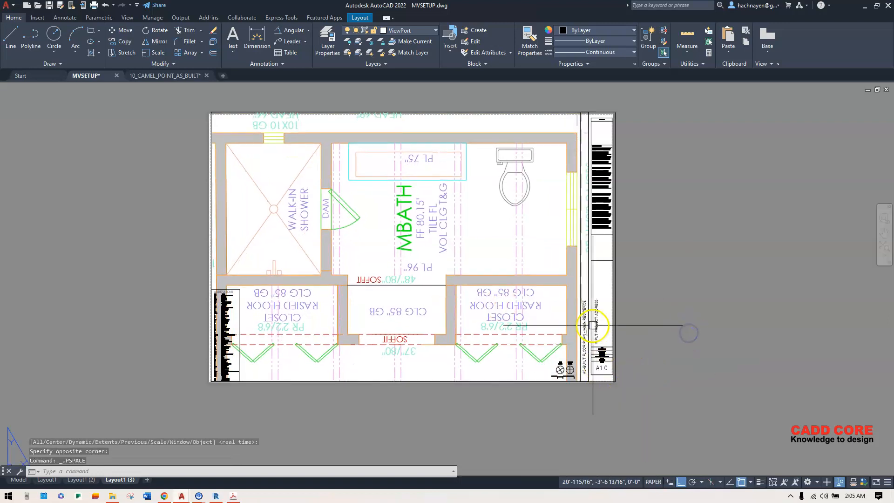
# Step: Hide the outer border polyline of the title block in Layout1 (3)
pyautogui.click(563, 111)
pyautogui.rightClick(649, 159)
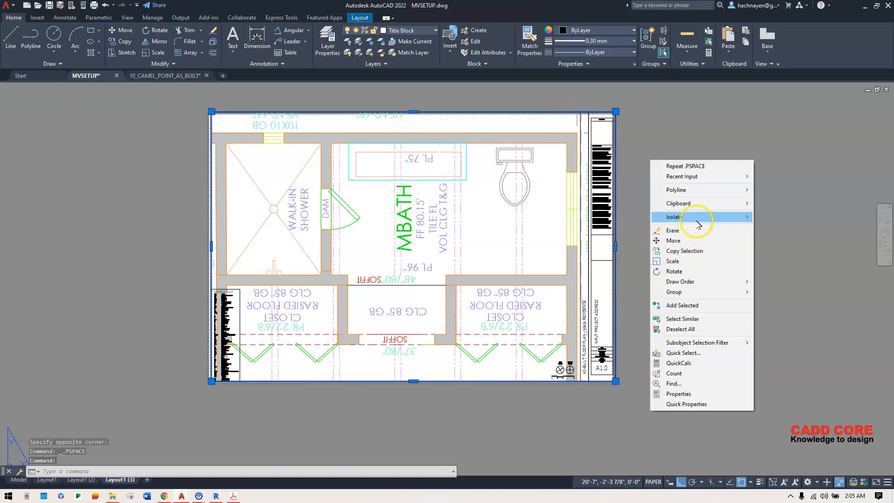
pyautogui.moveTo(701, 217)
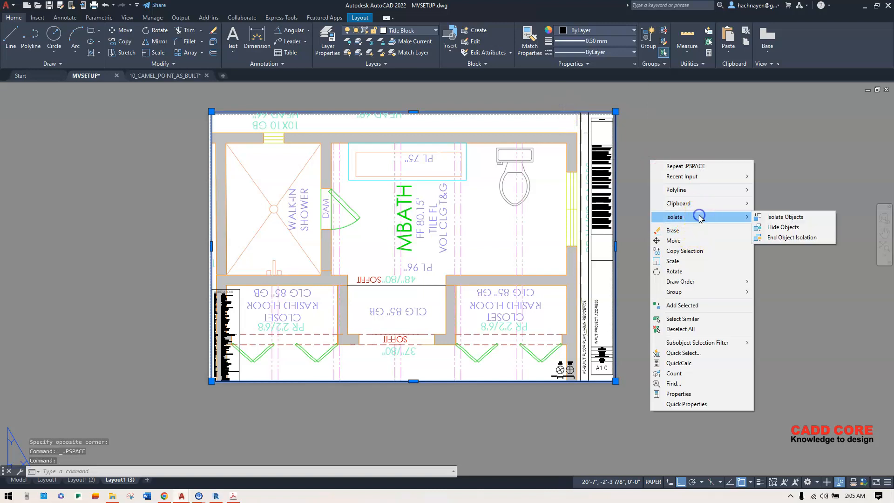
pyautogui.click(783, 227)
# Step: Crop the master bath viewport by raising its lower edge slightly and pulling its right edge inward beside the title block
pyautogui.click(531, 112)
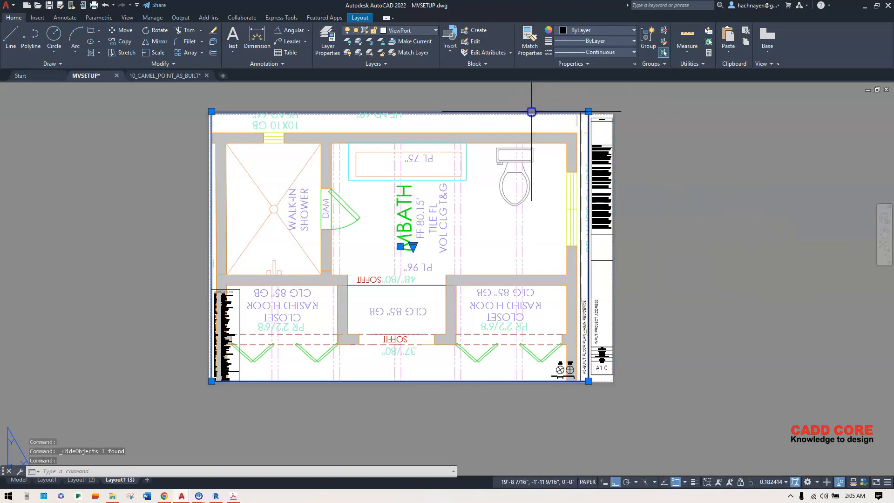
pyautogui.click(588, 381)
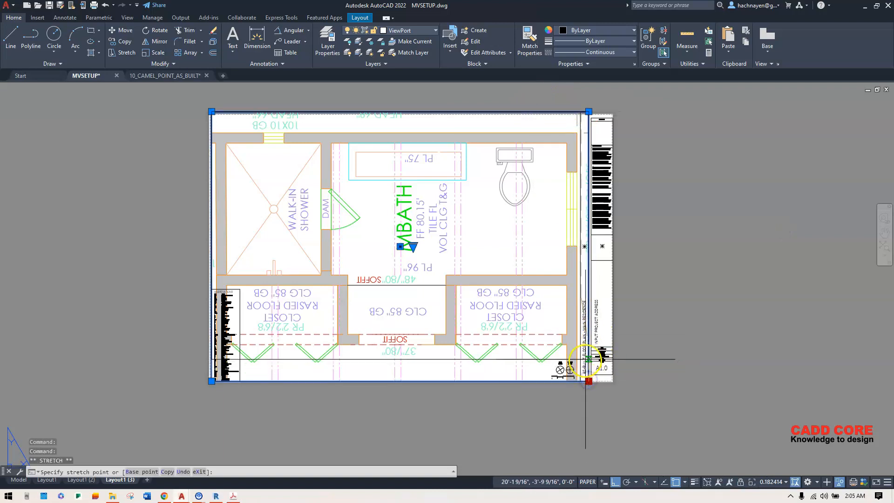
pyautogui.click(588, 368)
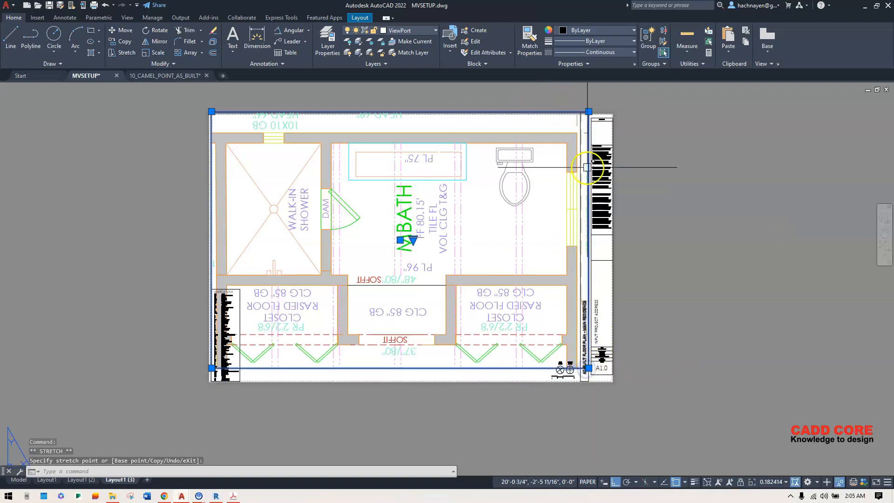
pyautogui.click(588, 111)
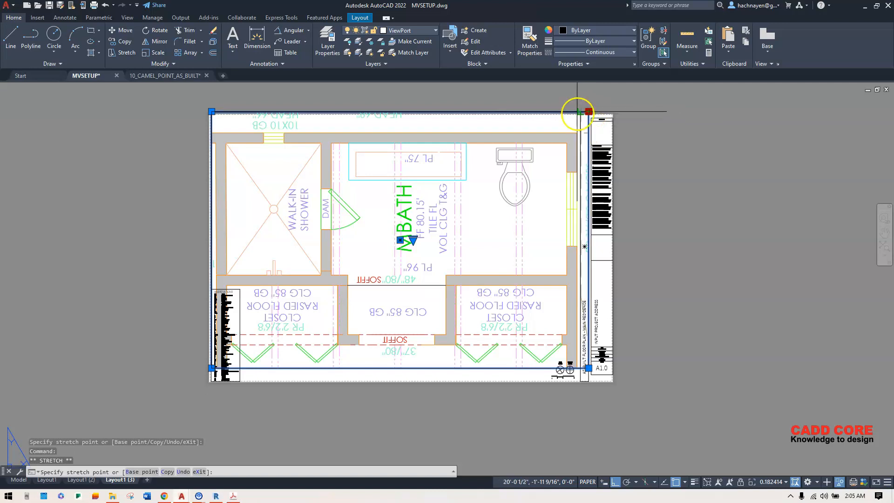
pyautogui.press('Escape')
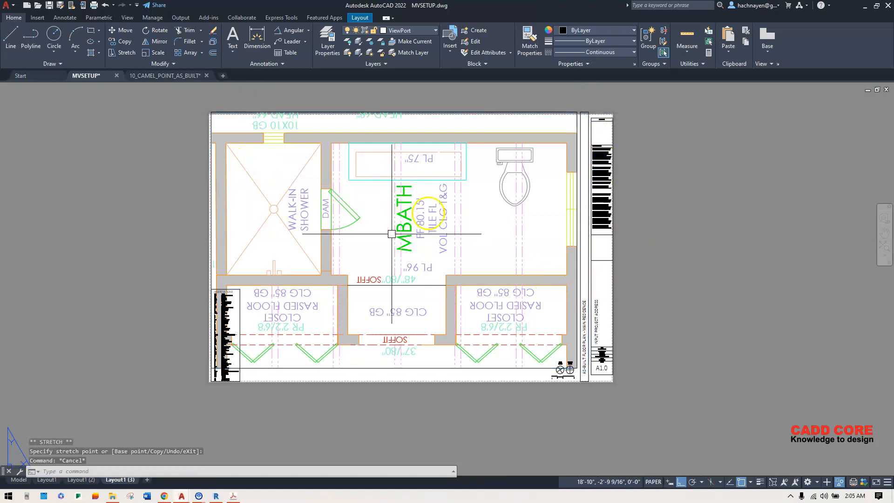
pyautogui.click(526, 369)
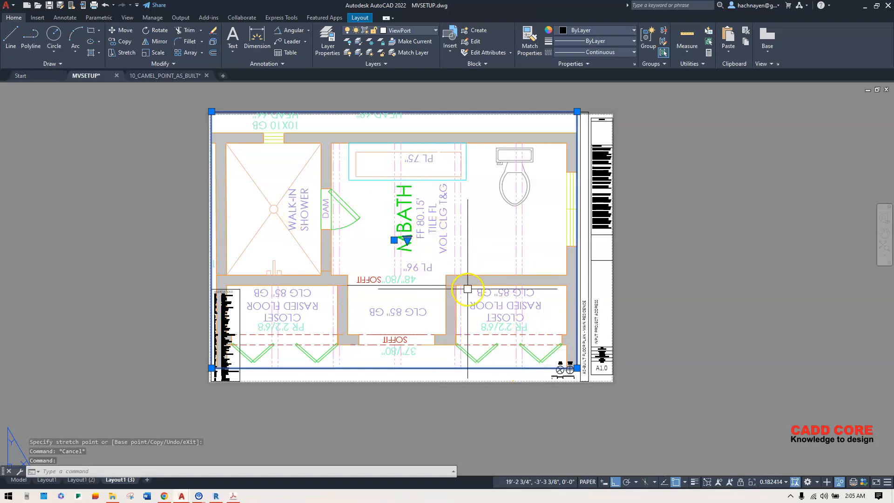
pyautogui.scroll(-3, 658, 279)
# Step: In Layout1, rotate the sheet's outer border polyline 270 degrees about its centre, and erase it
pyautogui.click(53, 480)
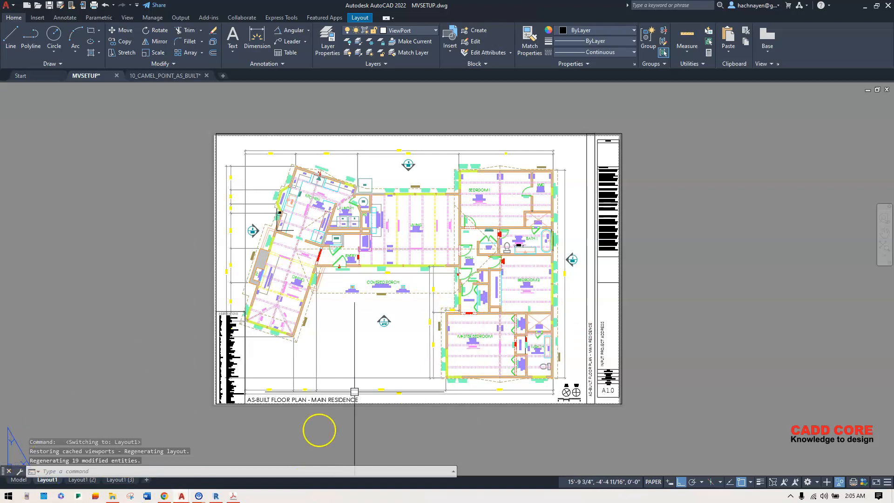
pyautogui.click(573, 130)
pyautogui.write('ro')
pyautogui.press('Return')
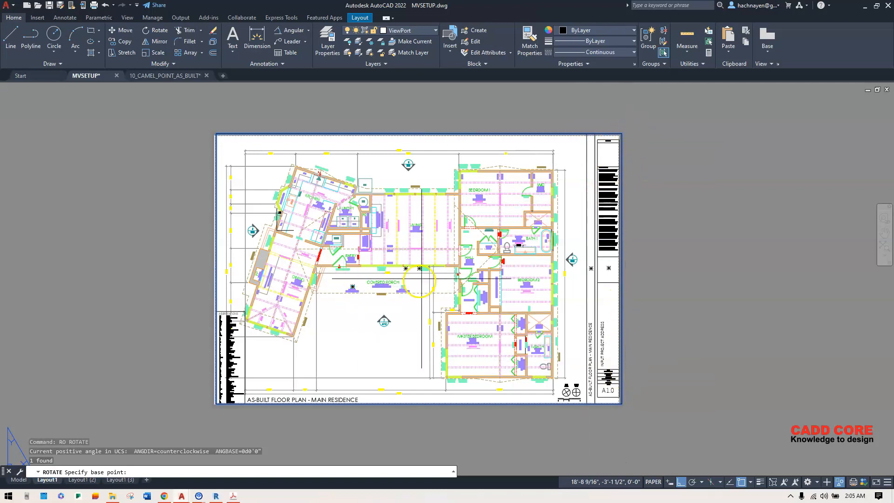
pyautogui.click(406, 268)
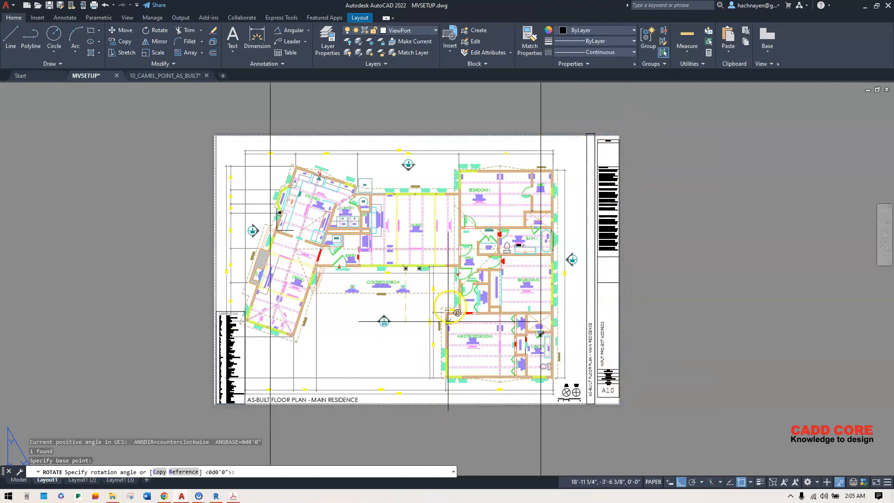
pyautogui.scroll(-4, 466, 298)
pyautogui.click(484, 360)
pyautogui.press('Delete')
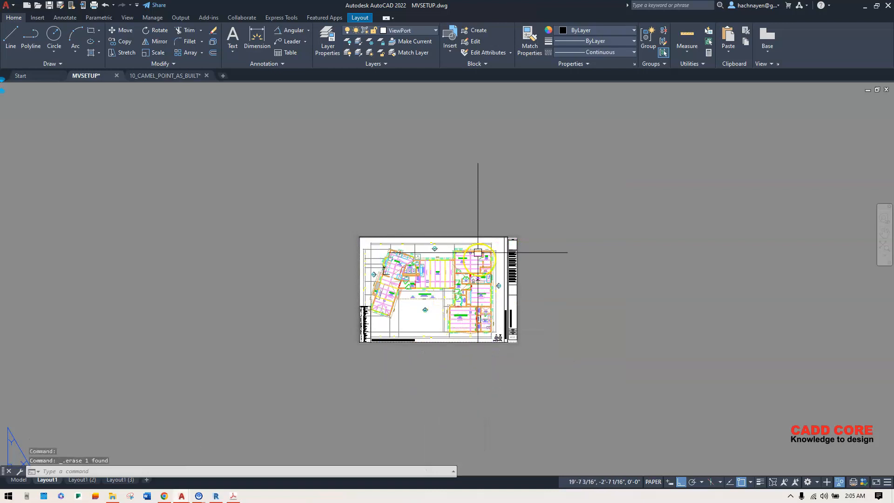
# Step: Rotate the floor plan viewport in Layout1 by 270 degrees about its centre using the ordinary Rotate command
pyautogui.click(474, 237)
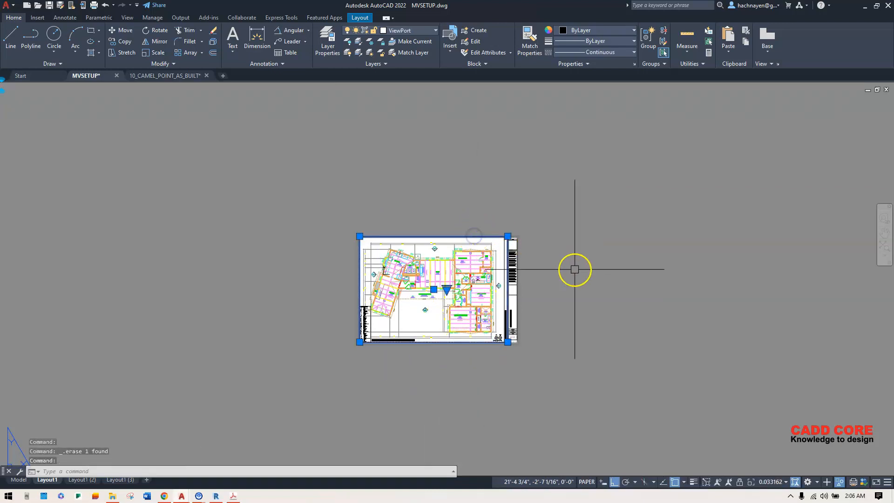
pyautogui.press('Return')
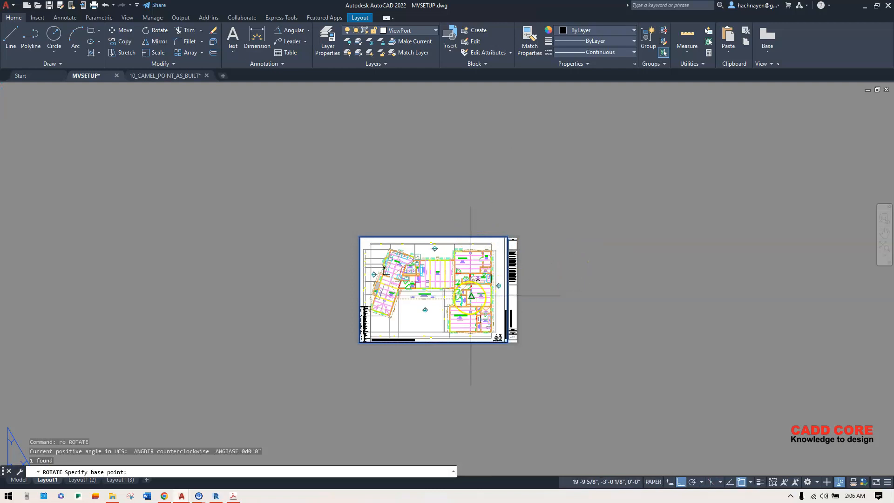
pyautogui.click(433, 289)
pyautogui.click(458, 379)
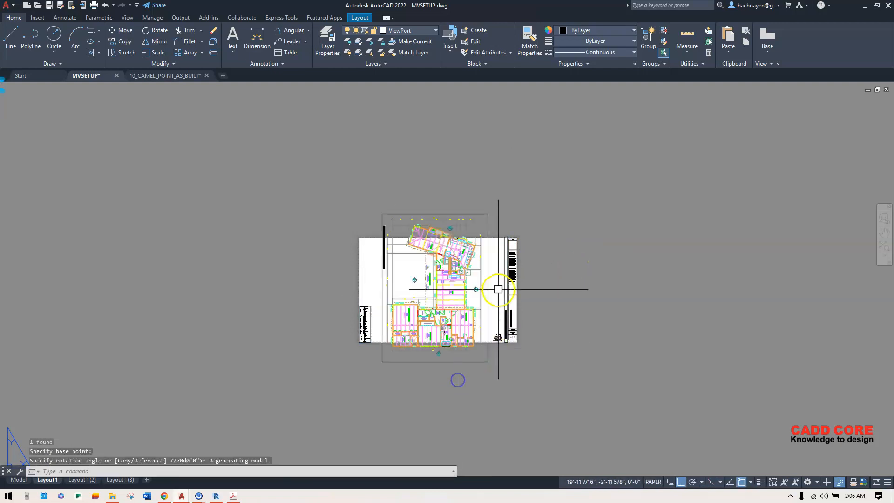
pyautogui.scroll(2, 453, 272)
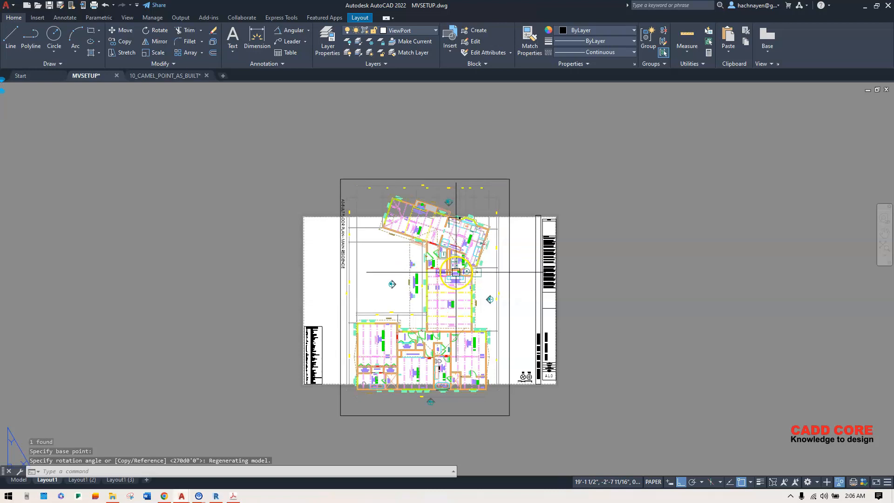
# Step: Undo the rotation of the Layout1 viewport
pyautogui.hotkey('ctrl', 'z')
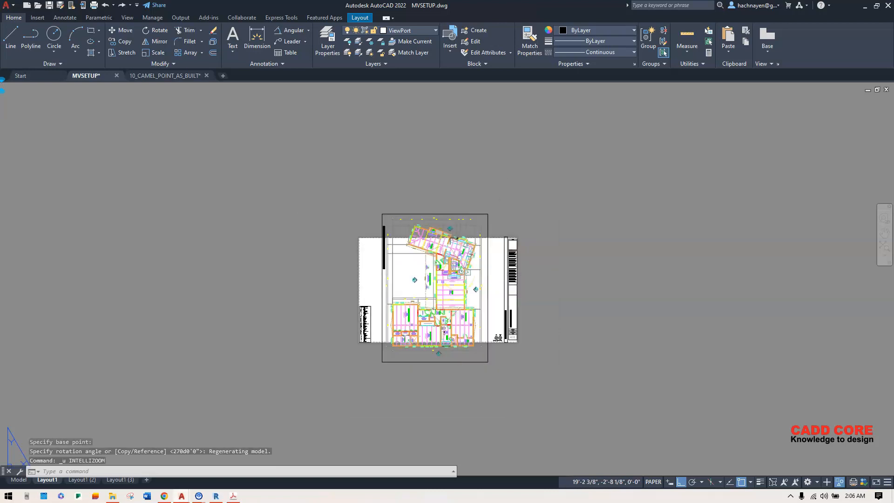
pyautogui.hotkey('ctrl', 'z')
pyautogui.scroll(2, 463, 278)
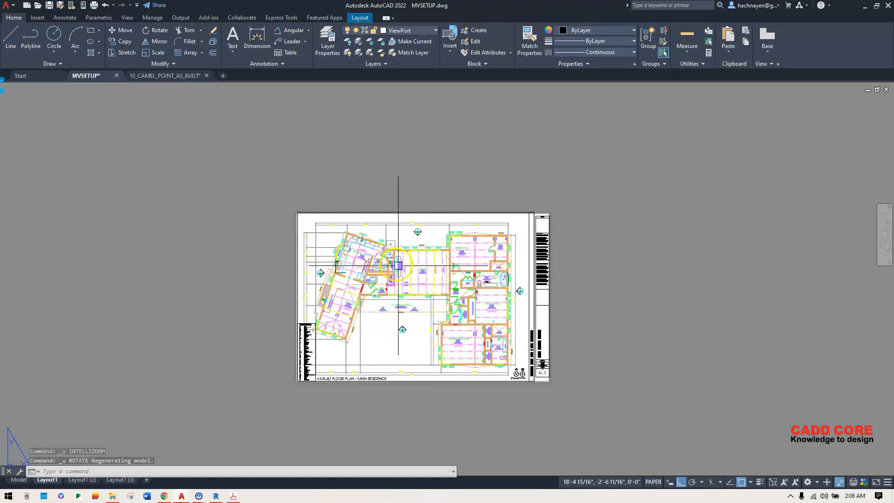
pyautogui.scroll(2, 355, 333)
# Step: Look over the main residence and garage floor plans in model space, and open Layout1 (2)
pyautogui.click(19, 480)
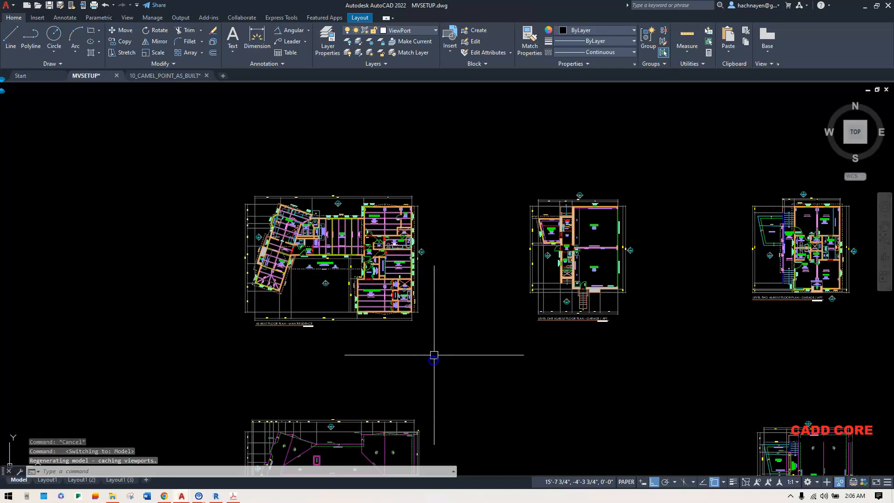
pyautogui.scroll(-2, 282, 221)
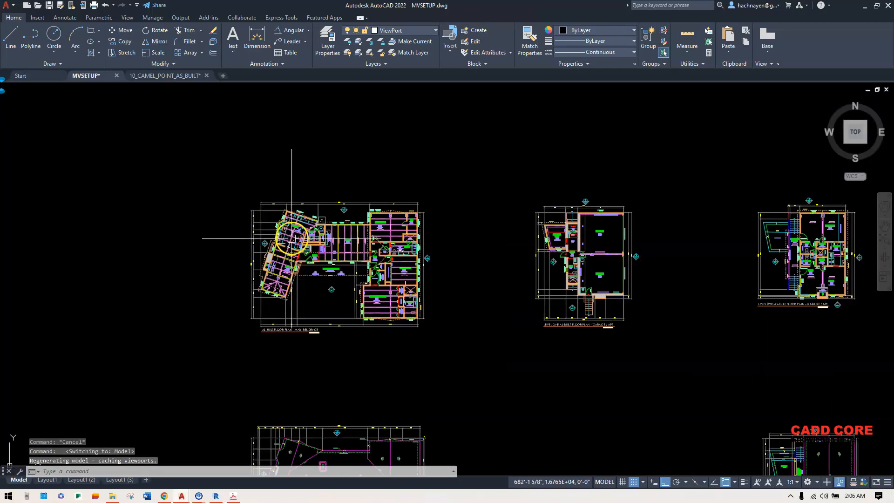
pyautogui.moveTo(738, 256); pyautogui.dragTo(546, 257, button='middle')
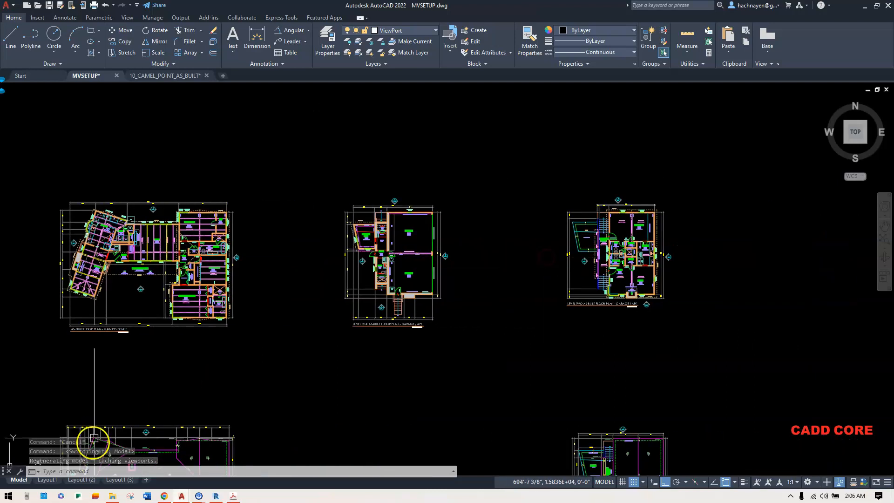
pyautogui.click(91, 482)
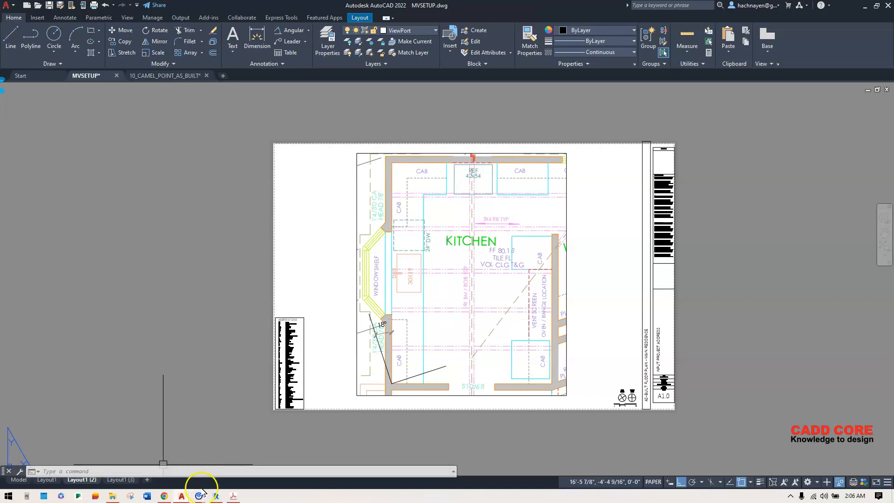
# Step: Switch to 10_CAMEL_POINT_AS_BUILT.pdf in Adobe Acrobat and examine the main residence plan with its enlarged Bath 1 and MBath sheets
pyautogui.click(234, 496)
pyautogui.scroll(-12, 468, 261)
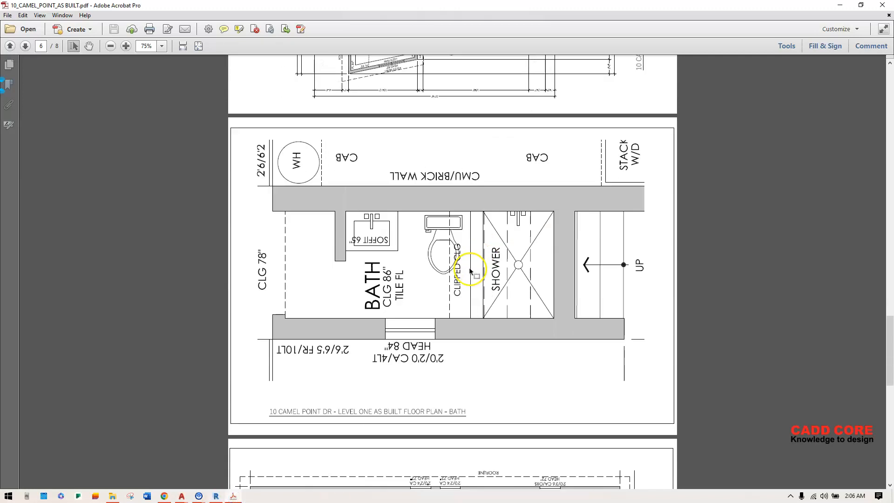
pyautogui.scroll(15, 470, 271)
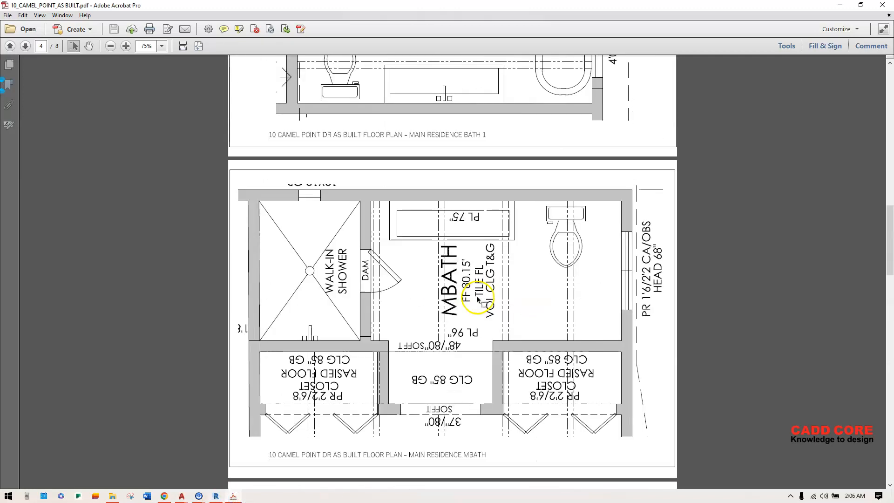
pyautogui.scroll(10, 479, 302)
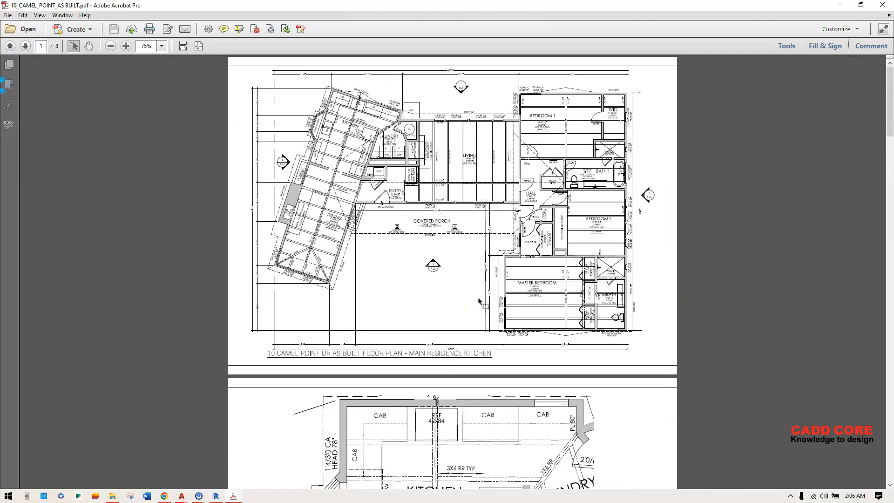
pyautogui.scroll(-10, 476, 227)
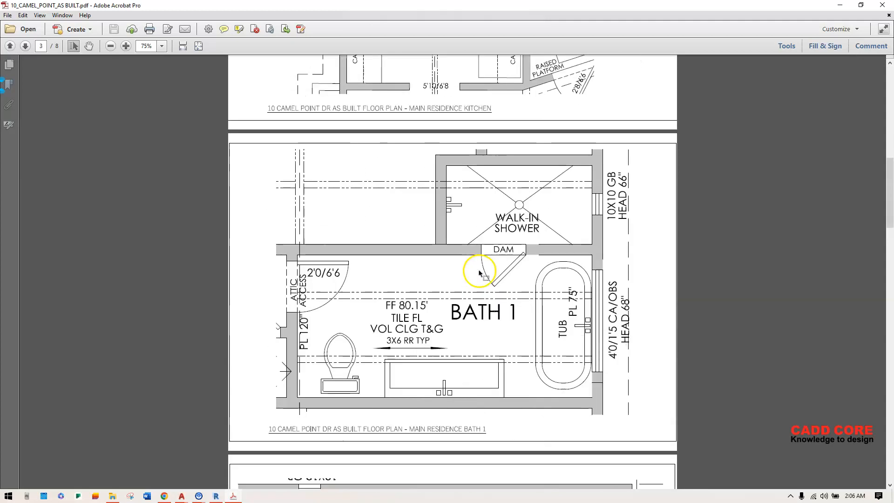
pyautogui.scroll(-8, 461, 264)
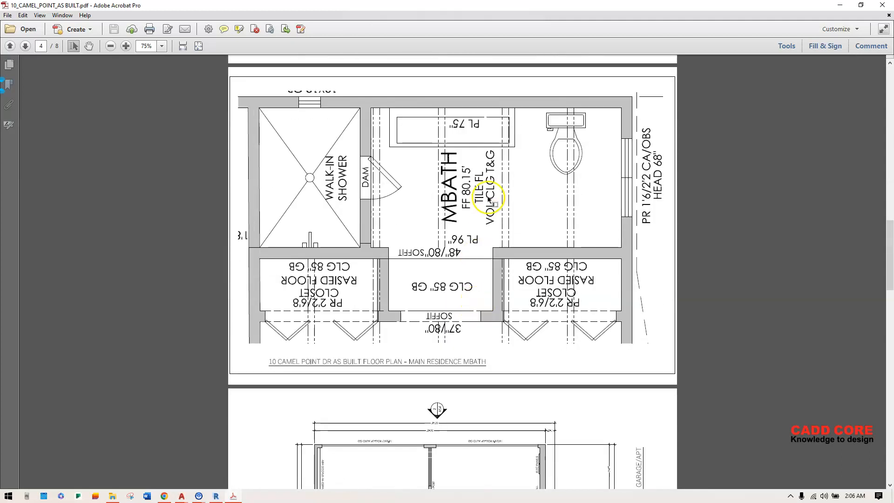
# Step: Compare the level one garage/apartment floor plan with the enlarged sheet of its bath
pyautogui.scroll(-8, 489, 199)
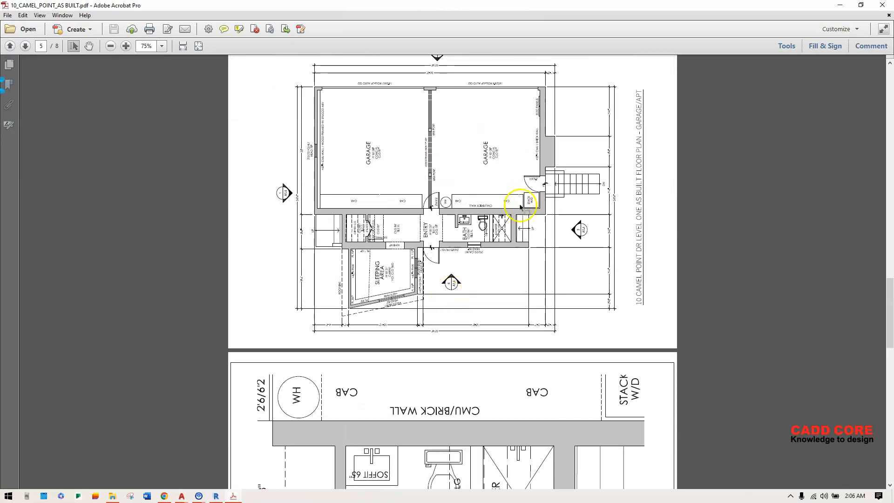
pyautogui.scroll(-5, 472, 233)
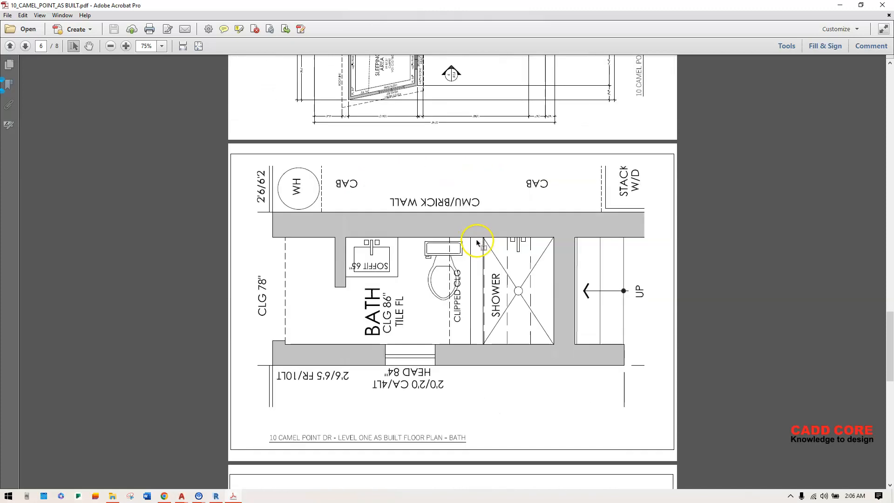
pyautogui.scroll(4, 488, 232)
pyautogui.moveTo(448, 170); pyautogui.dragTo(522, 215)
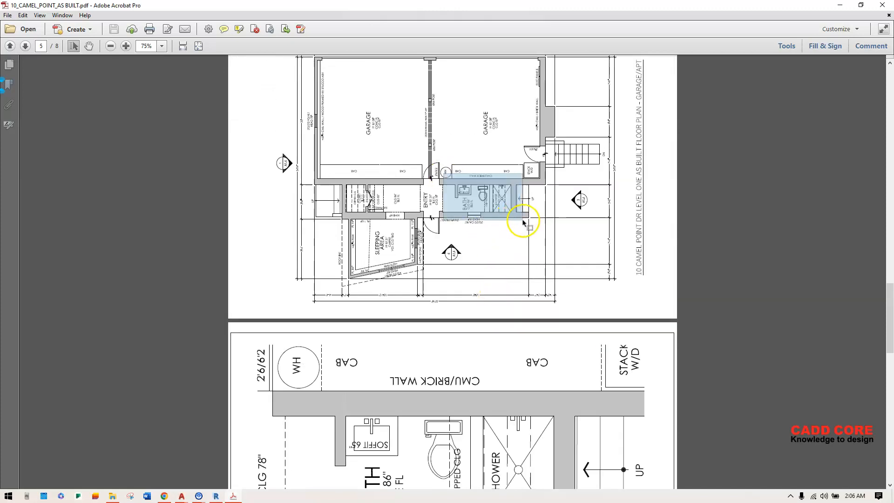
pyautogui.scroll(-2, 514, 261)
# Step: Compare the level two garage/apartment plan with its enlarged bath/kitchen sheet, and return to the kitchen layout in AutoCAD
pyautogui.scroll(-9, 482, 360)
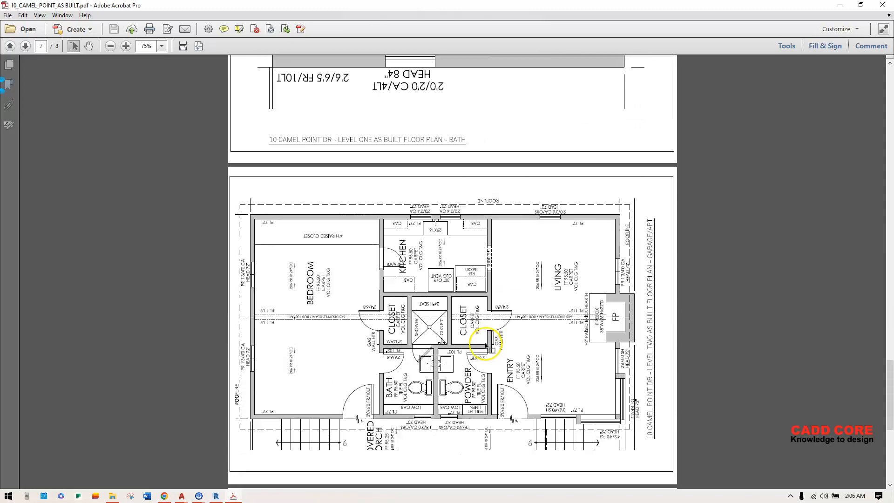
pyautogui.scroll(-2, 508, 311)
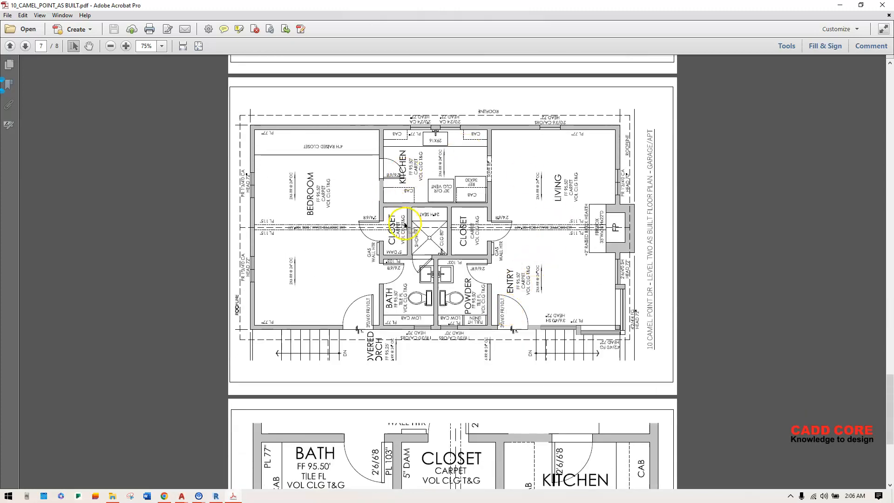
pyautogui.scroll(-4, 436, 257)
pyautogui.scroll(4, 444, 242)
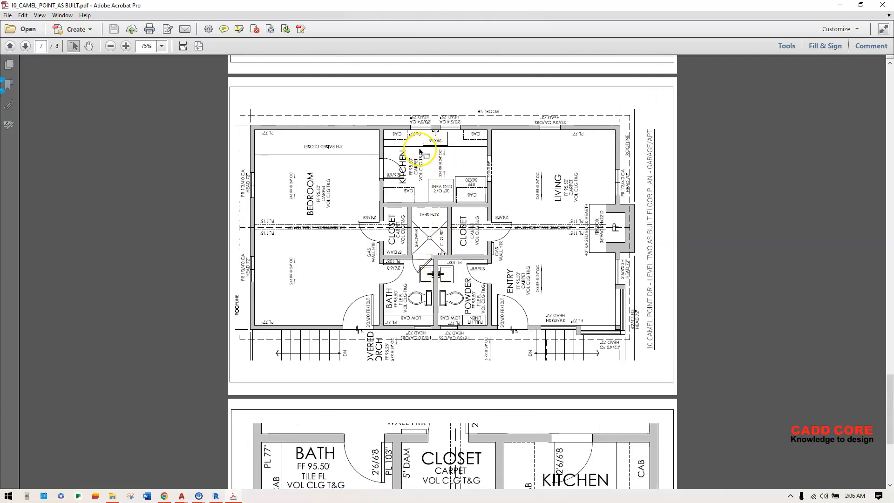
pyautogui.scroll(-5, 470, 298)
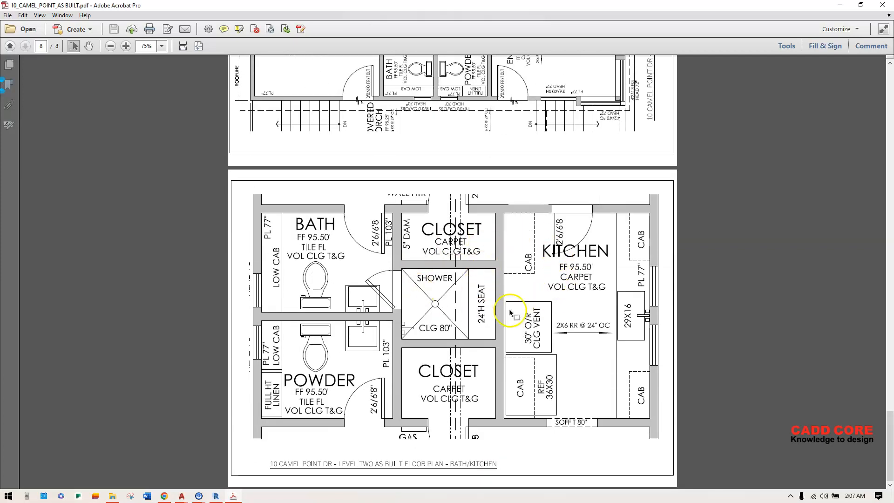
pyautogui.click(840, 6)
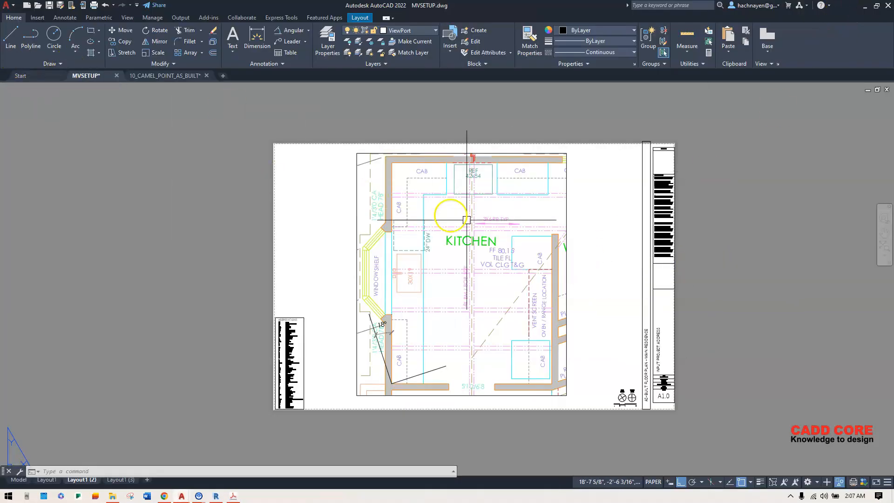
pyautogui.moveTo(705, 223); pyautogui.dragTo(676, 238, button='middle')
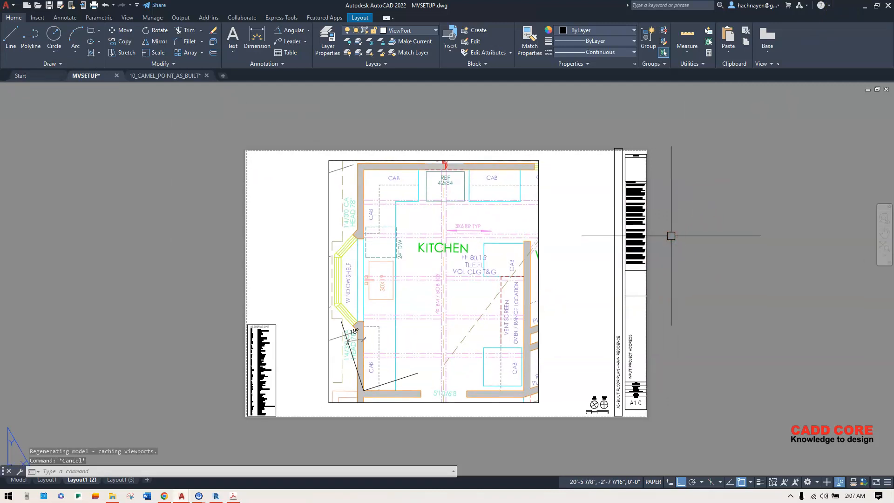